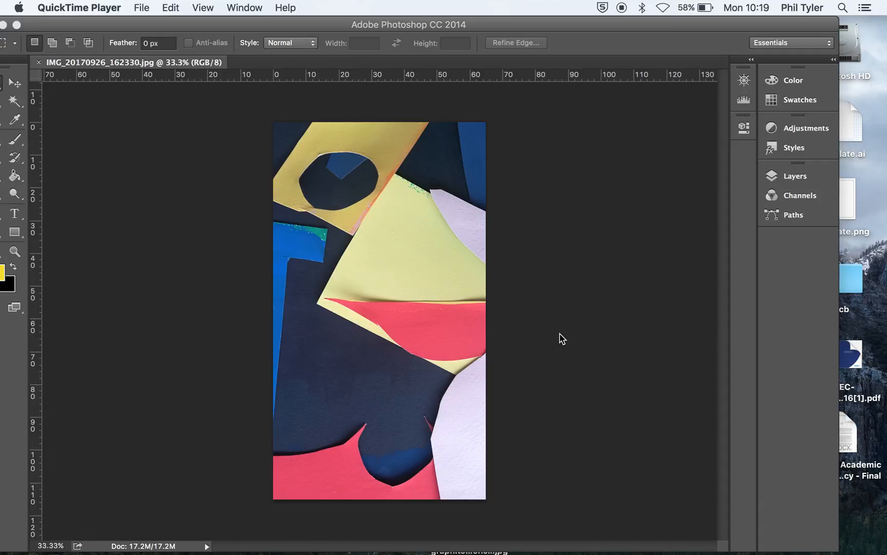
# - Select the upper part of the image at full width with a rectangular marquee and copy it onto a new layer
pyautogui.click(257, 25)
pyautogui.moveTo(280, 22); pyautogui.dragTo(324, 23)
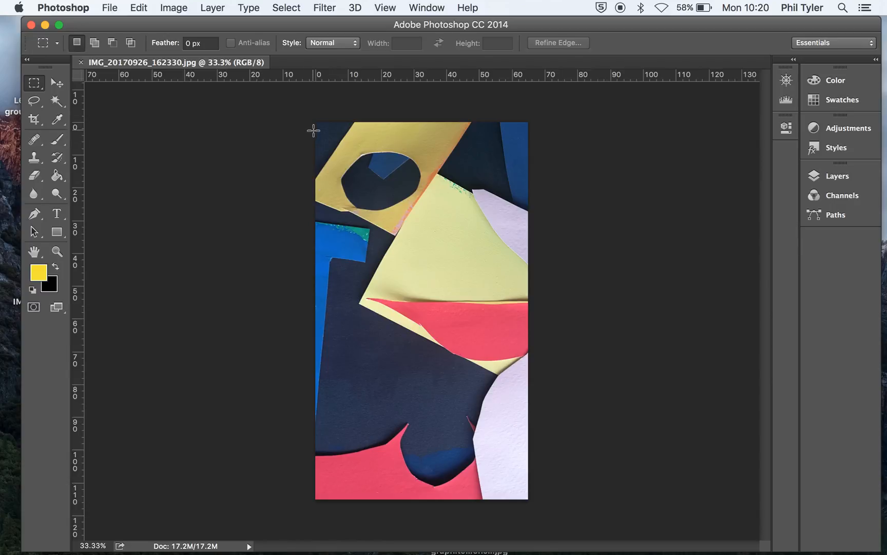
pyautogui.moveTo(313, 123); pyautogui.dragTo(554, 350)
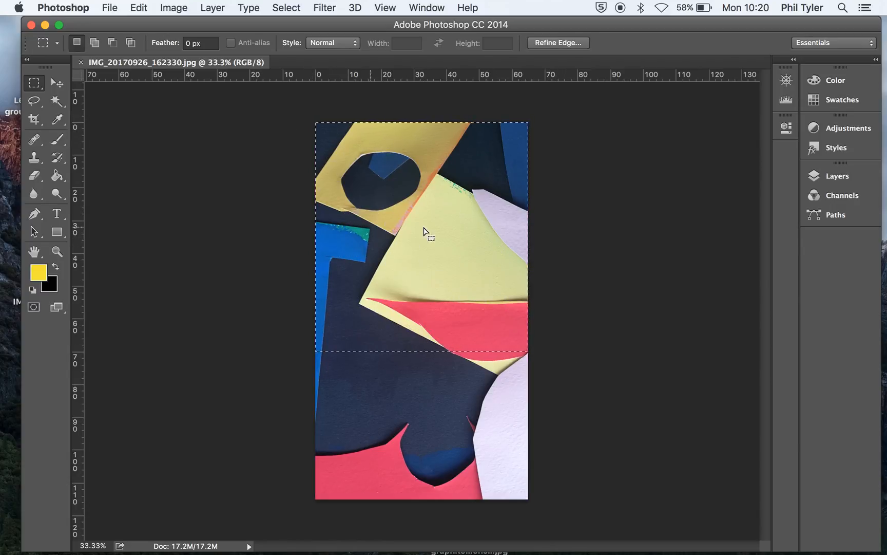
pyautogui.press('super+c')
pyautogui.press('super+v')
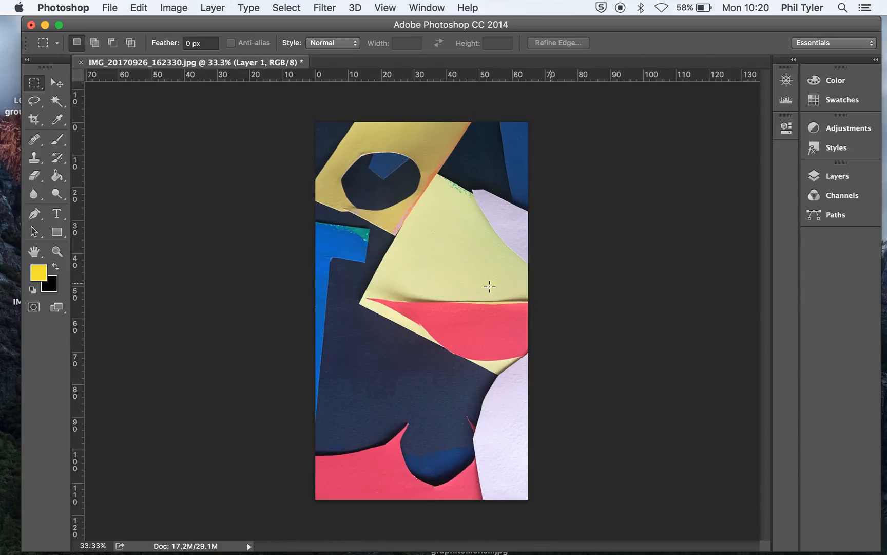
# - Show the layer list at a taller size and check the pasted piece by temporarily hiding the Background layer
pyautogui.click(842, 177)
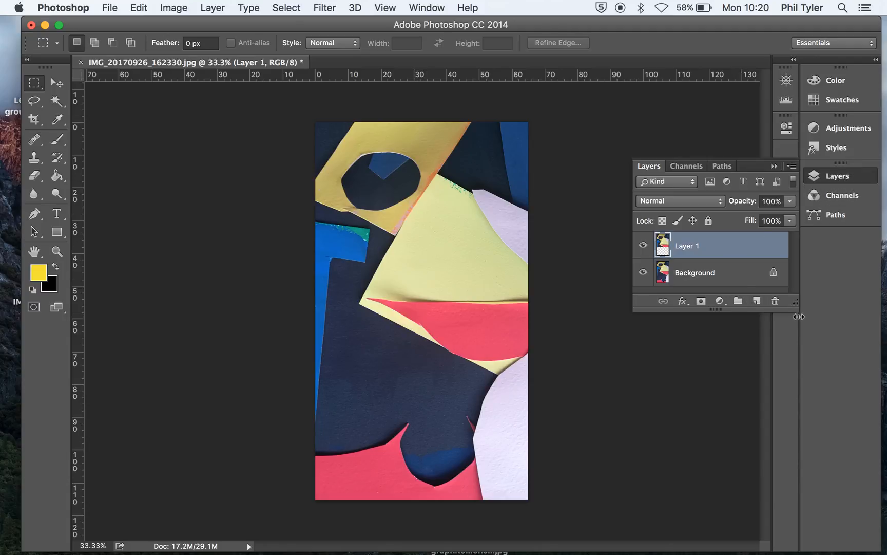
pyautogui.moveTo(798, 313); pyautogui.dragTo(798, 429)
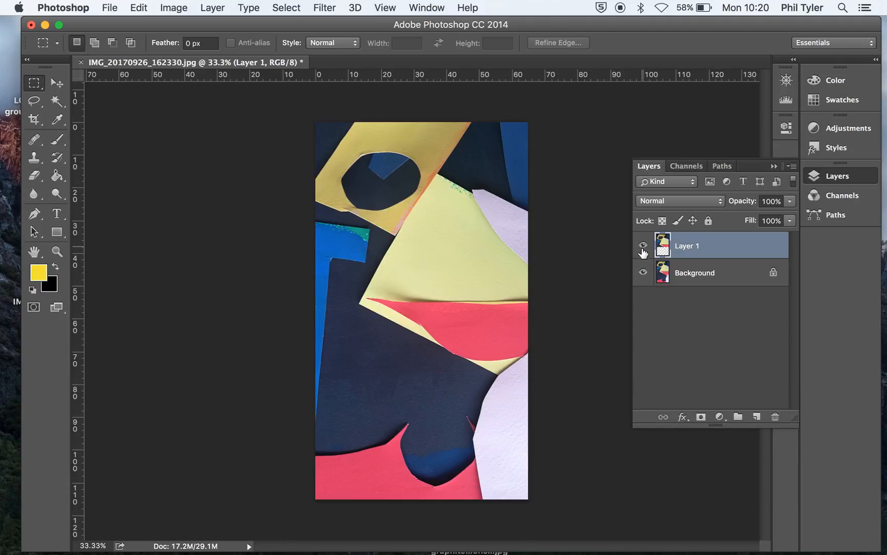
pyautogui.click(643, 273)
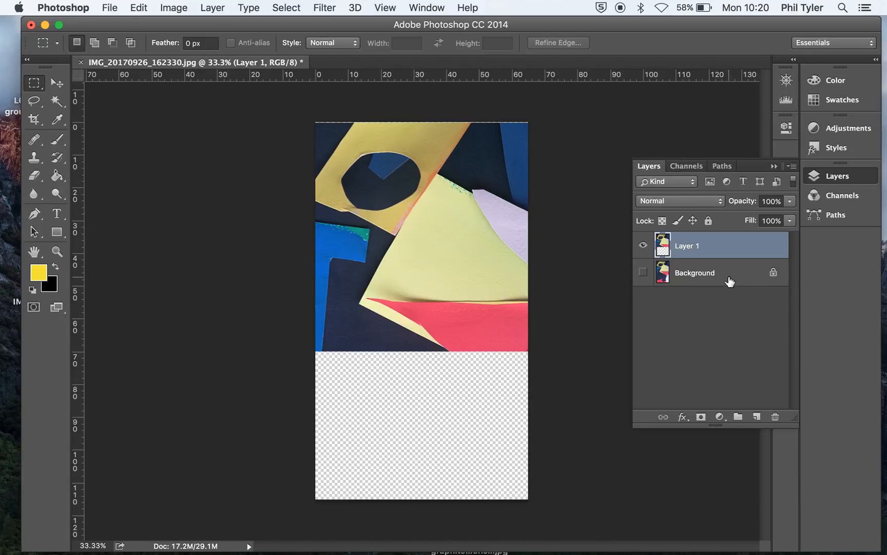
pyautogui.click(643, 274)
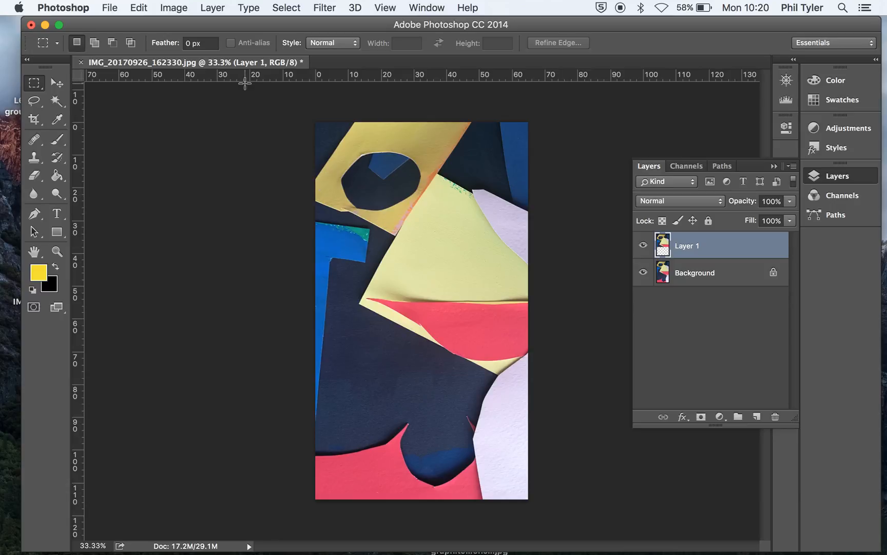
# - Apply Hue/Saturation to Layer 1 with the hue set to +180
pyautogui.press('super+u')
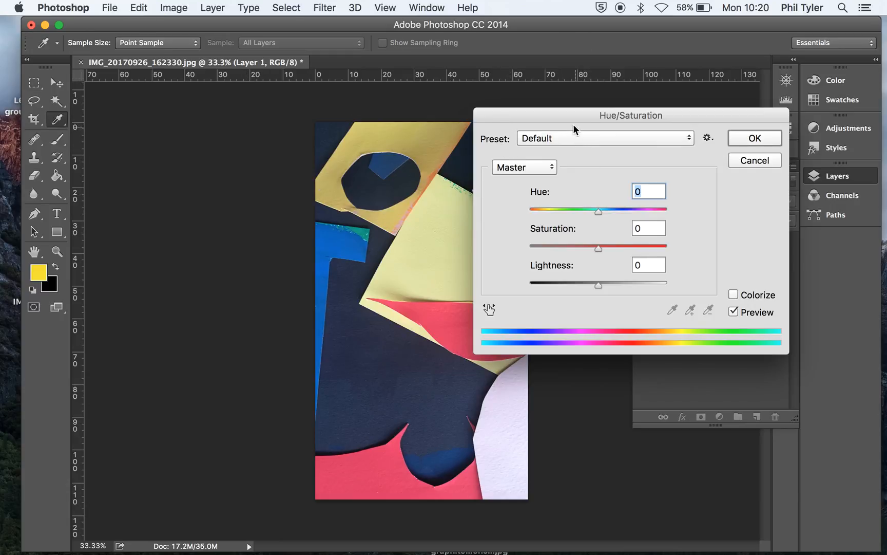
pyautogui.moveTo(567, 121); pyautogui.dragTo(639, 143)
pyautogui.moveTo(669, 236); pyautogui.dragTo(743, 239)
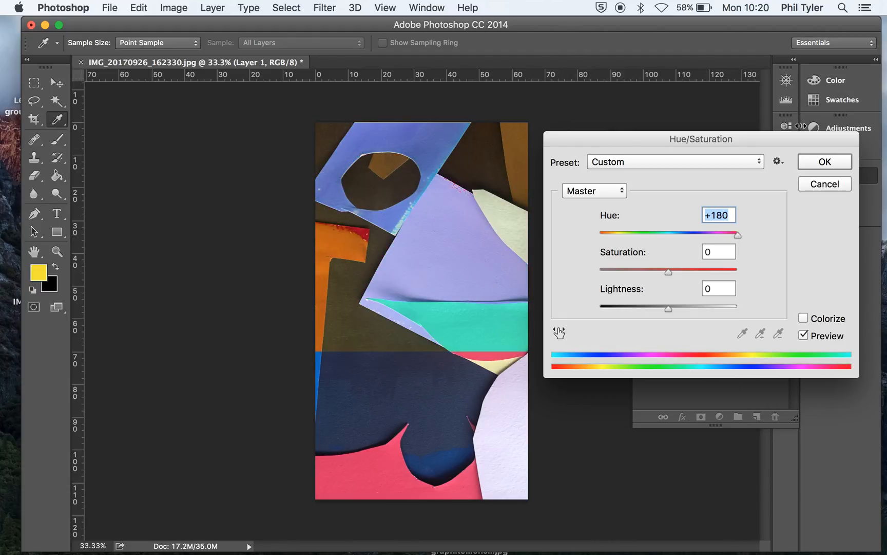
pyautogui.click(825, 162)
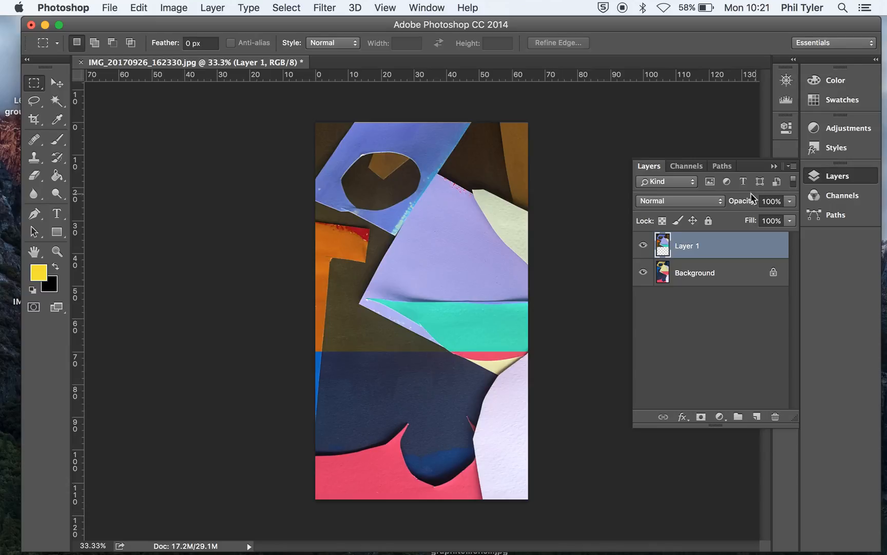
# - Compare Layer 1 with the Background by toggling the visibility of each, and delete Layer 1
pyautogui.click(644, 245)
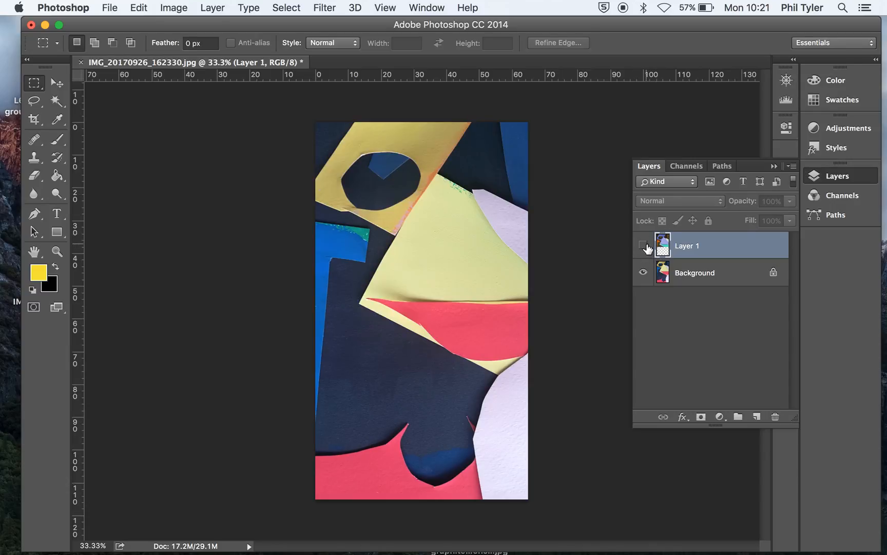
pyautogui.click(644, 246)
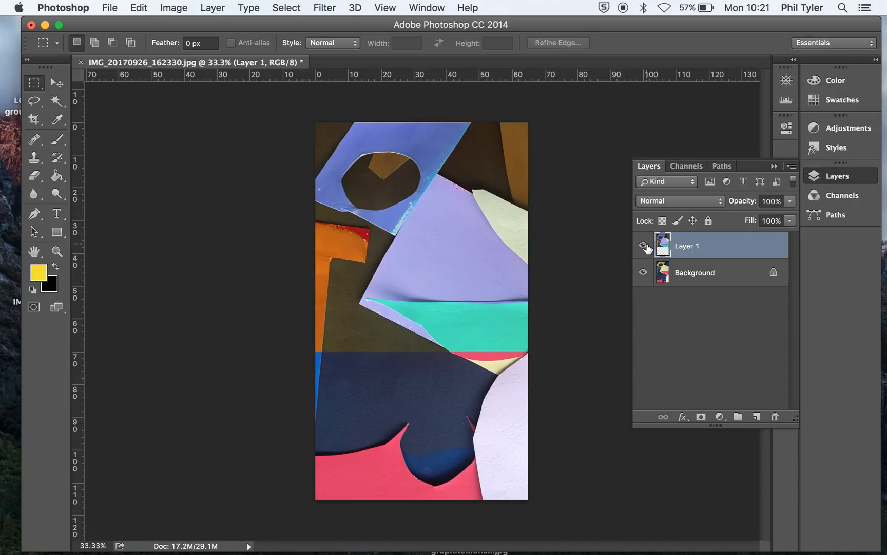
pyautogui.click(644, 273)
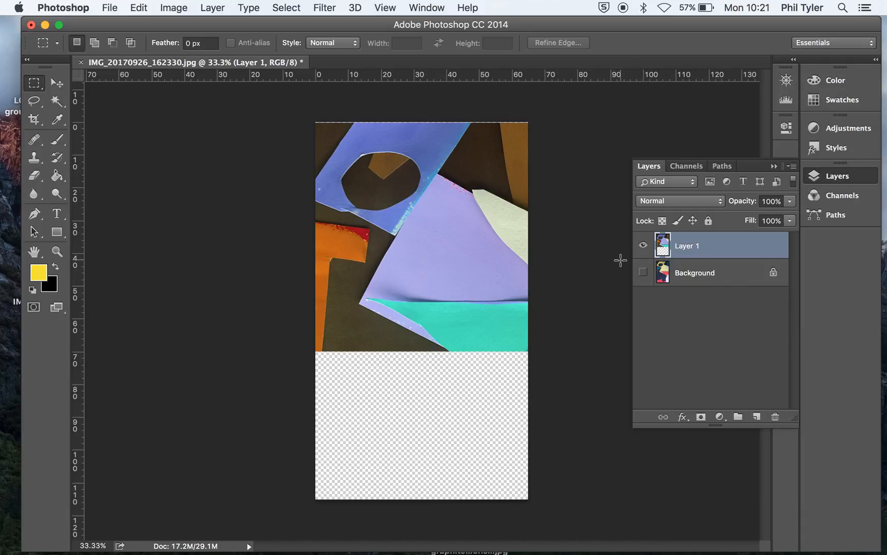
pyautogui.click(643, 272)
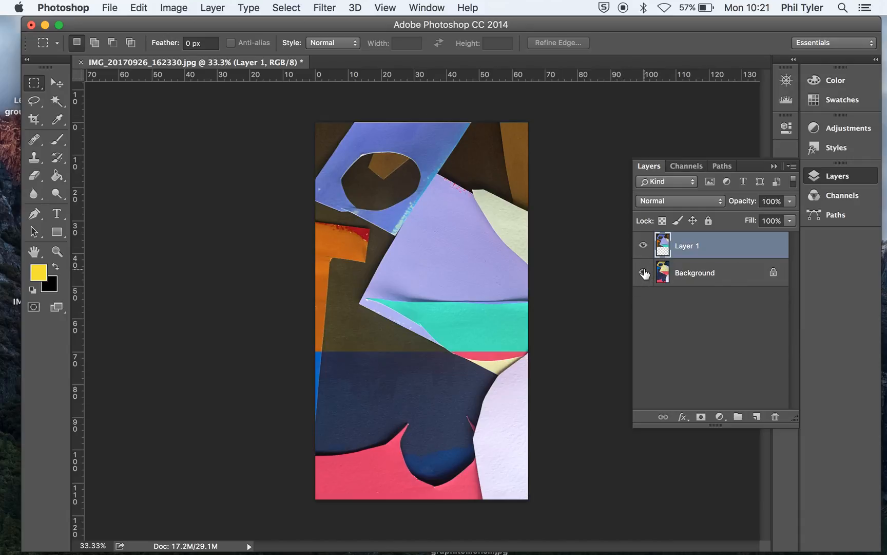
pyautogui.click(777, 416)
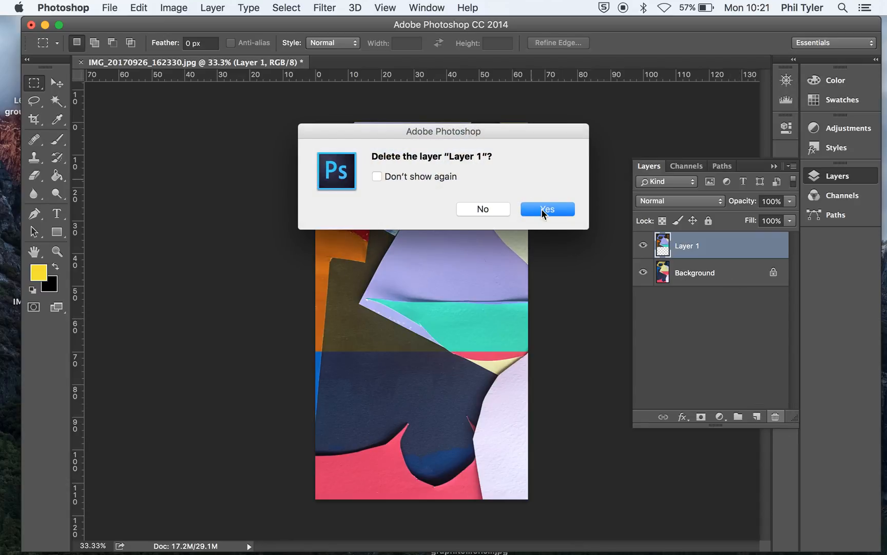
pyautogui.click(543, 210)
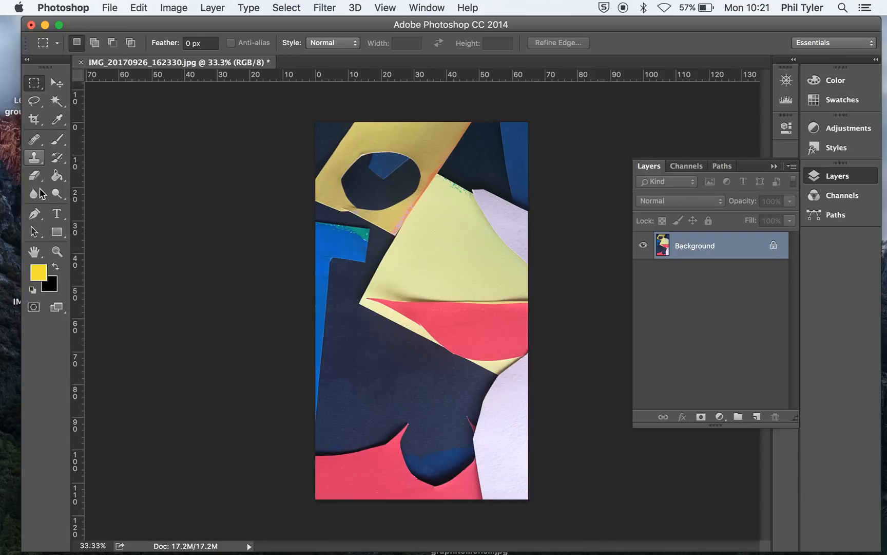
# - Select the dark oval near the image's top with the Elliptical Marquee tool, copy it onto a new layer and check it without the Background
pyautogui.click(39, 87)
pyautogui.rightClick(40, 88)
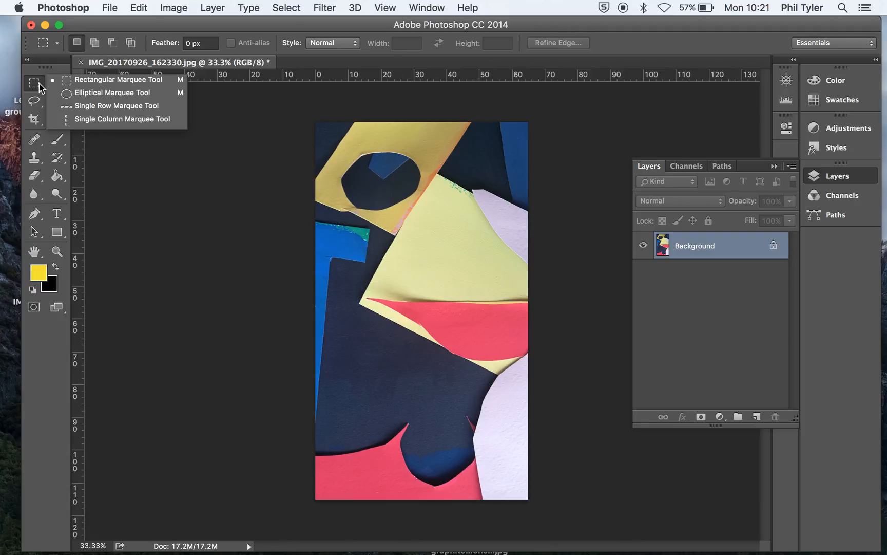
pyautogui.click(76, 96)
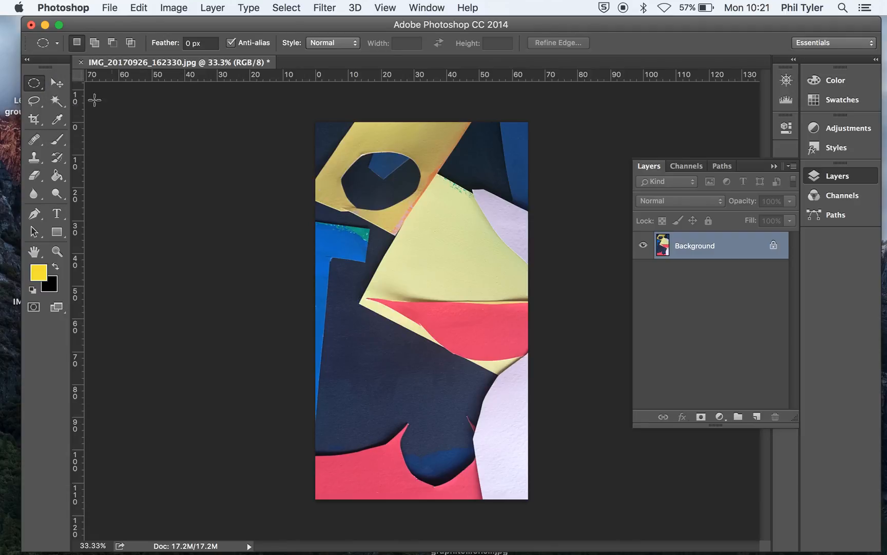
pyautogui.moveTo(360, 151); pyautogui.dragTo(445, 208)
pyautogui.moveTo(409, 179); pyautogui.dragTo(387, 176)
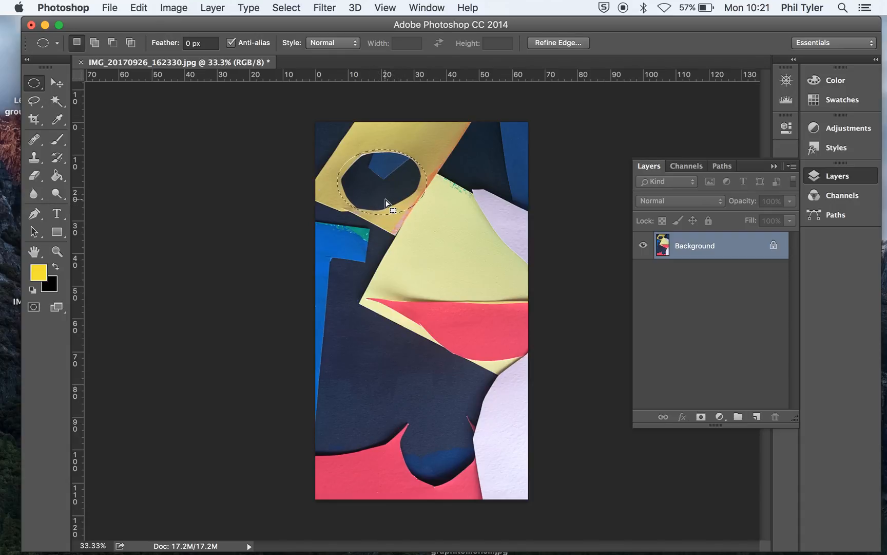
pyautogui.press('super+c')
pyautogui.press('super+v')
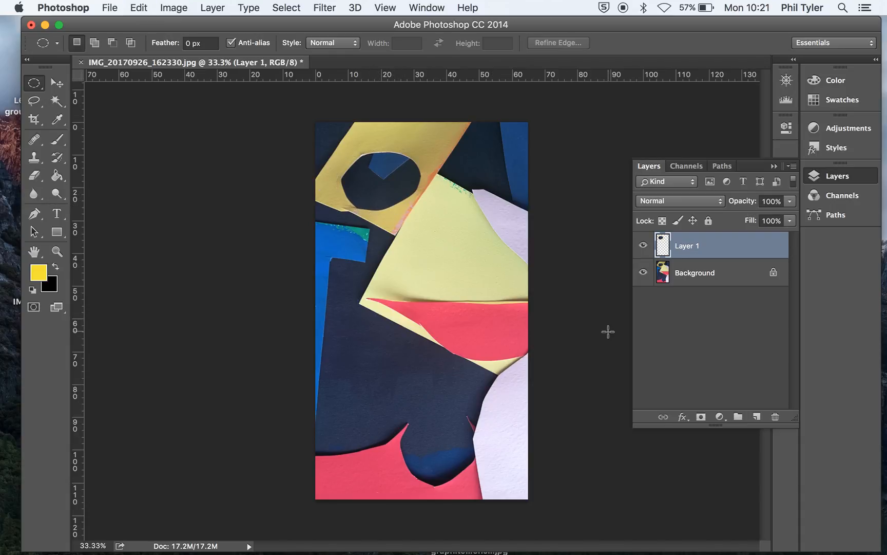
pyautogui.click(643, 273)
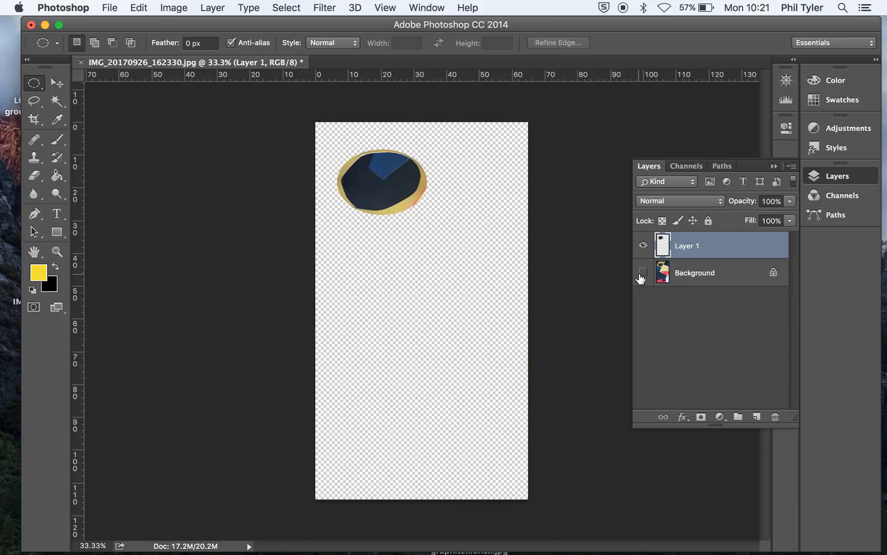
pyautogui.click(643, 273)
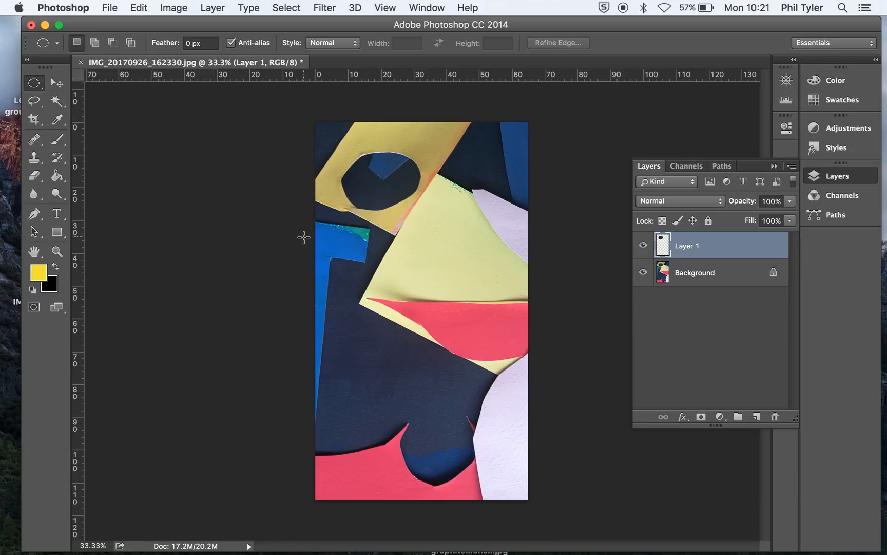
# - Select a large circle across the middle of the image, copy it from the Background onto a new layer and check the piece alone
pyautogui.moveTo(374, 278); pyautogui.dragTo(484, 458)
pyautogui.press('super+c')
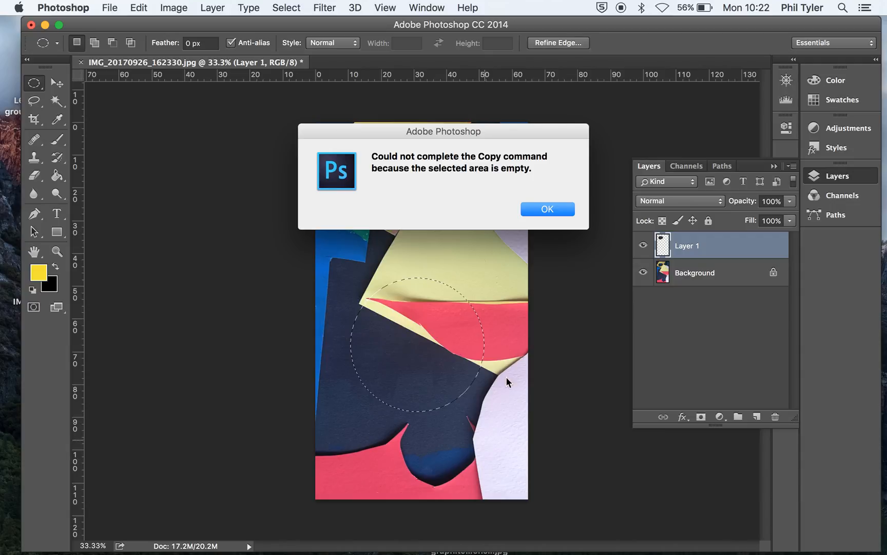
pyautogui.click(534, 211)
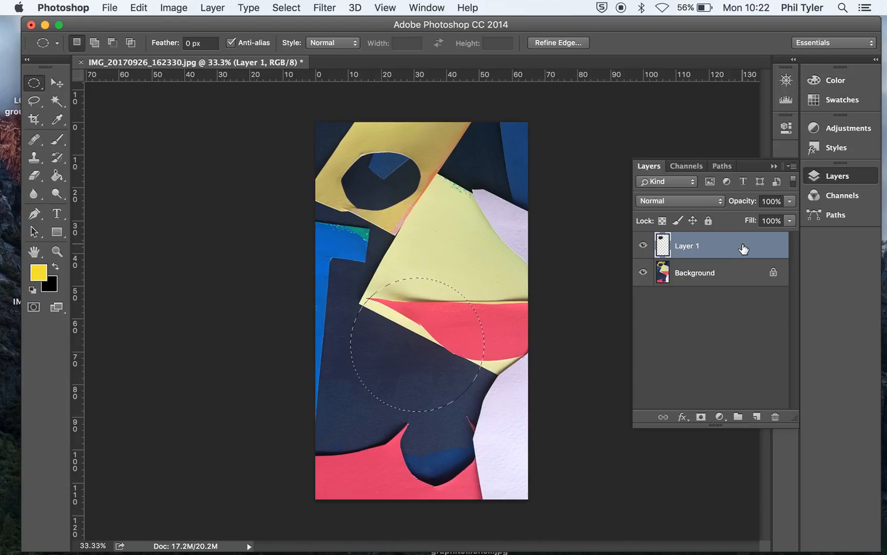
pyautogui.click(726, 280)
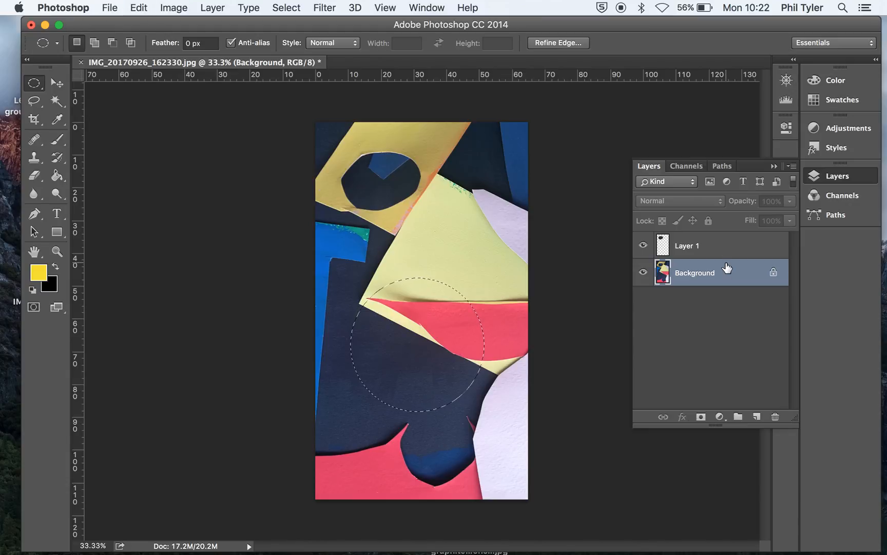
pyautogui.press('super+c')
pyautogui.press('super+v')
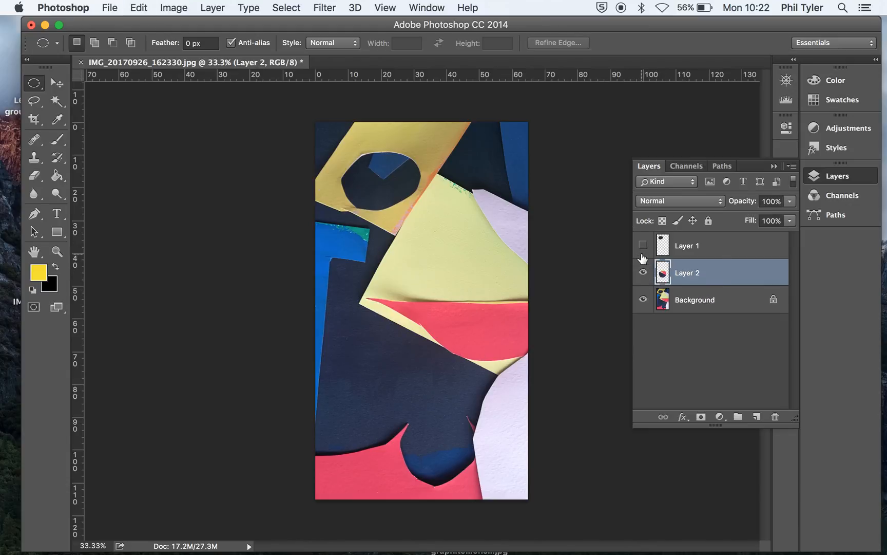
pyautogui.click(643, 299)
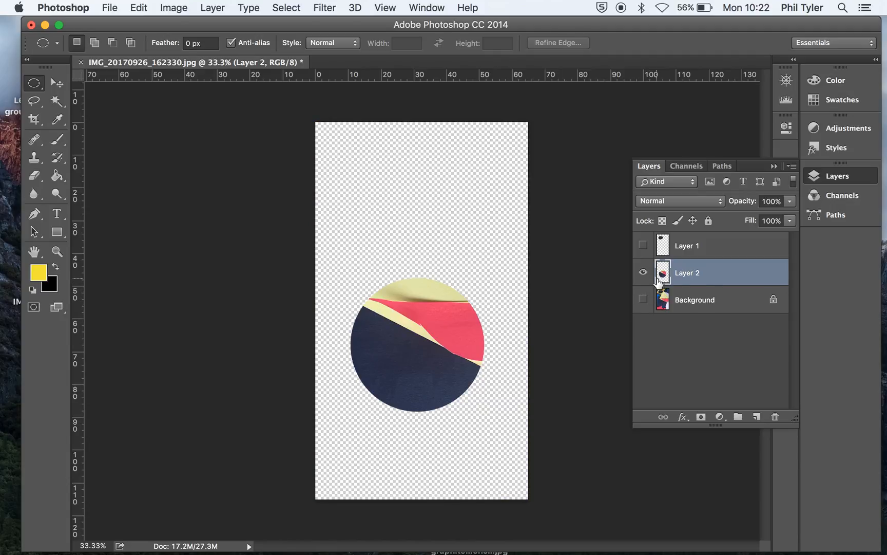
pyautogui.click(643, 300)
pyautogui.click(643, 245)
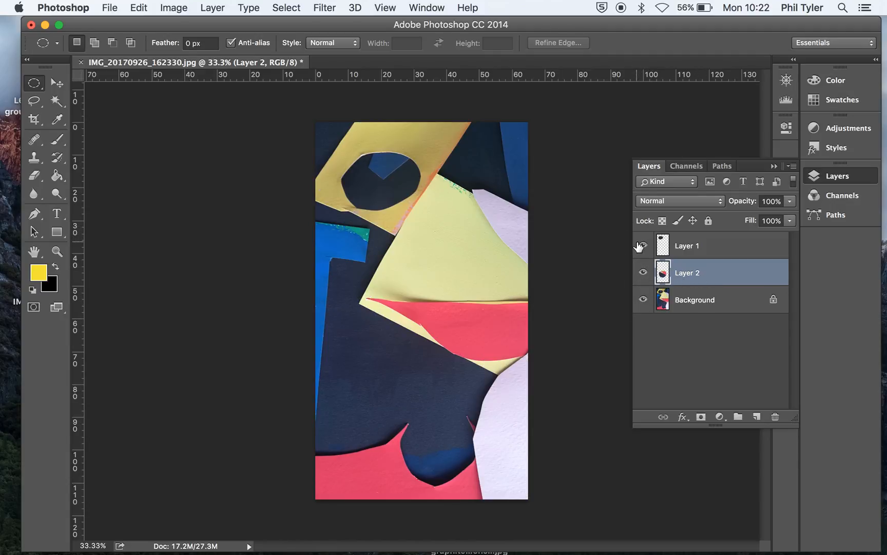
# - Copy a square area at the lower right of the Background onto a new layer with the Rectangular Marquee tool, and hide the Background
pyautogui.click(714, 303)
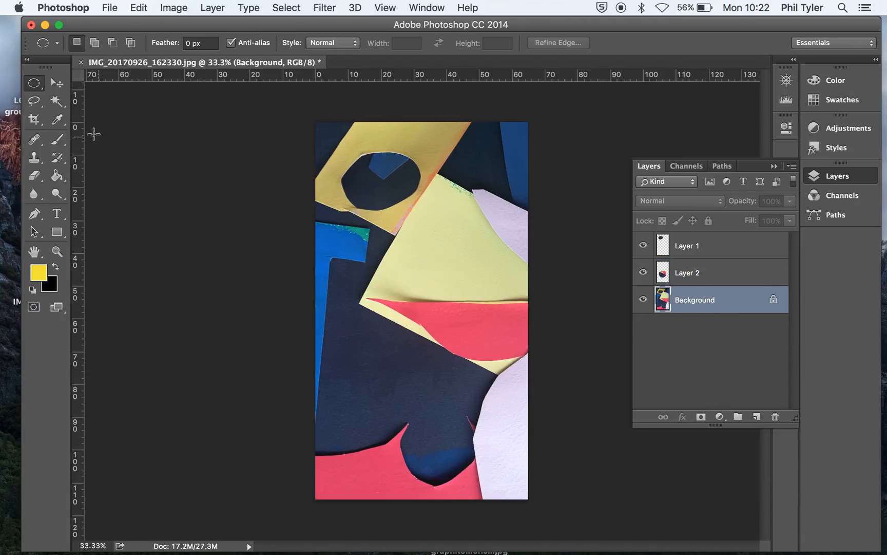
pyautogui.click(39, 84)
pyautogui.moveTo(39, 85); pyautogui.dragTo(79, 82)
pyautogui.moveTo(373, 356); pyautogui.dragTo(538, 501)
pyautogui.press('super+c')
pyautogui.press('super+v')
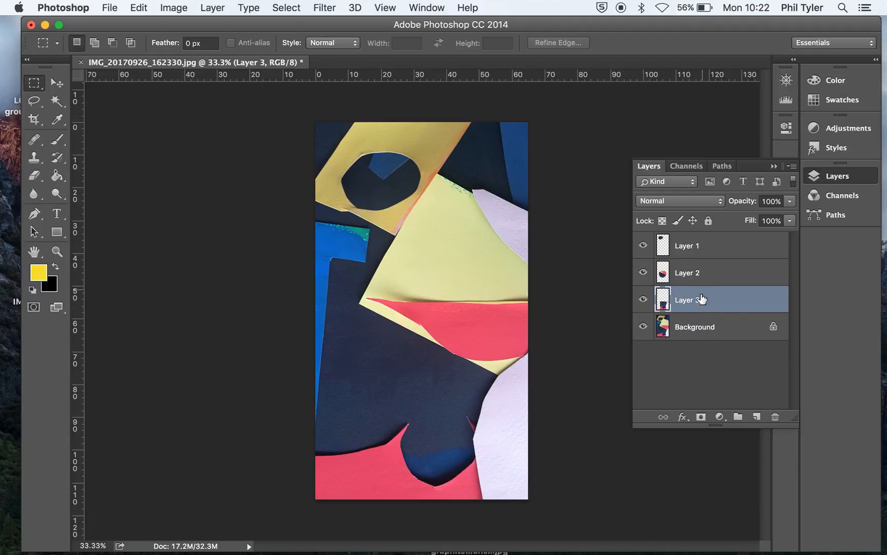
pyautogui.click(644, 327)
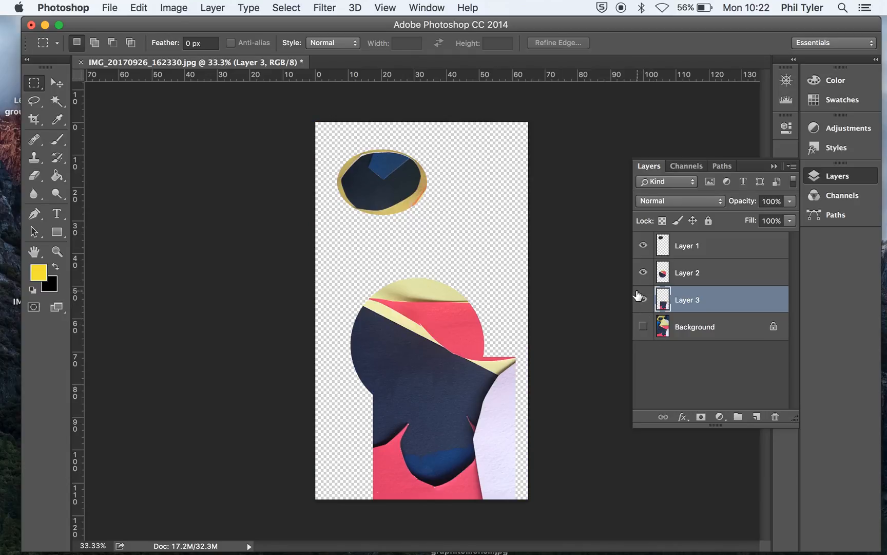
# - Spread the three copied pieces apart vertically with the Move tool: oval near the top, square in the middle, circle below
pyautogui.click(57, 82)
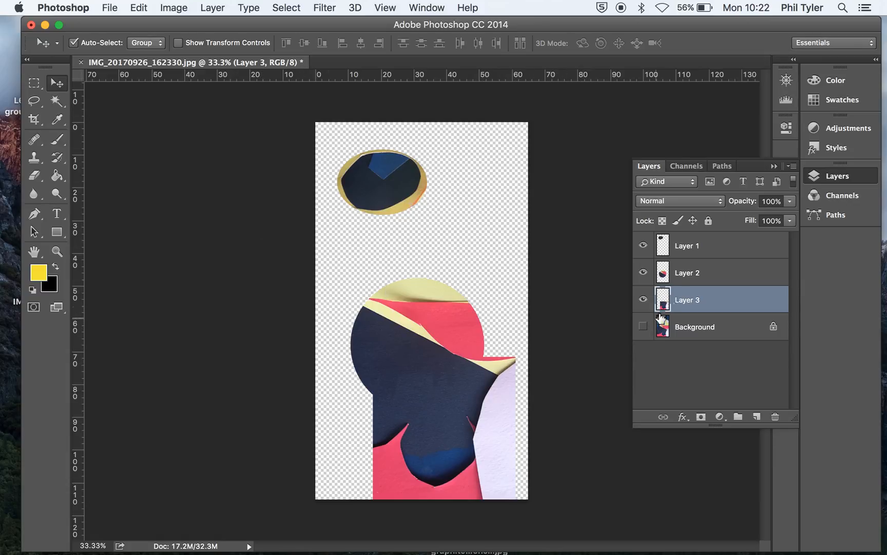
pyautogui.click(443, 409)
pyautogui.moveTo(443, 410); pyautogui.dragTo(416, 266)
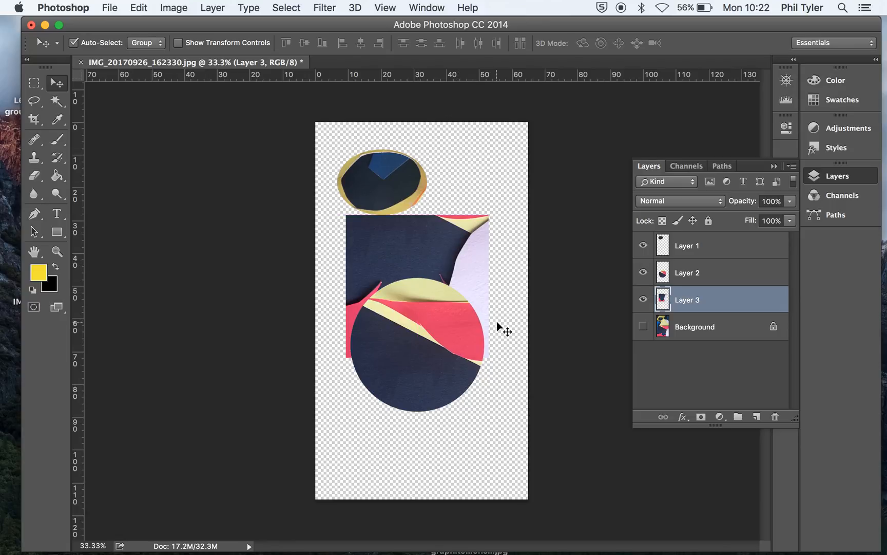
pyautogui.click(701, 274)
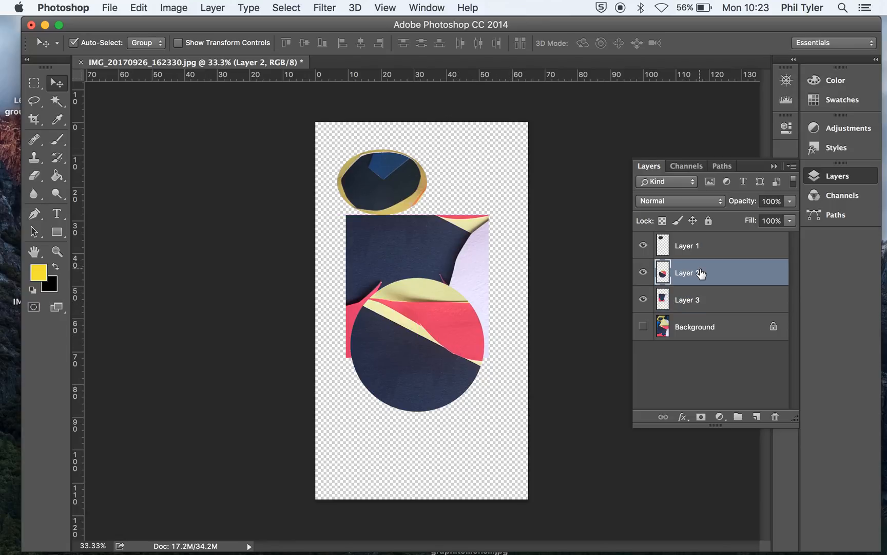
pyautogui.moveTo(425, 327); pyautogui.dragTo(431, 381)
pyautogui.moveTo(387, 186); pyautogui.dragTo(395, 170)
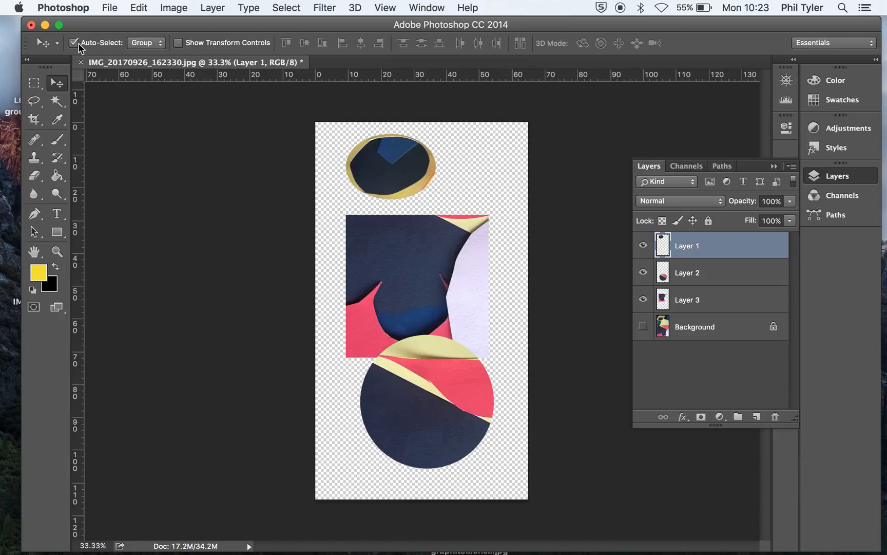
# - Without Auto-Select, move the square piece to the canvas's left edge and the circle piece to the canvas's lower right area
pyautogui.moveTo(446, 277); pyautogui.dragTo(420, 262)
pyautogui.moveTo(451, 424); pyautogui.dragTo(488, 458)
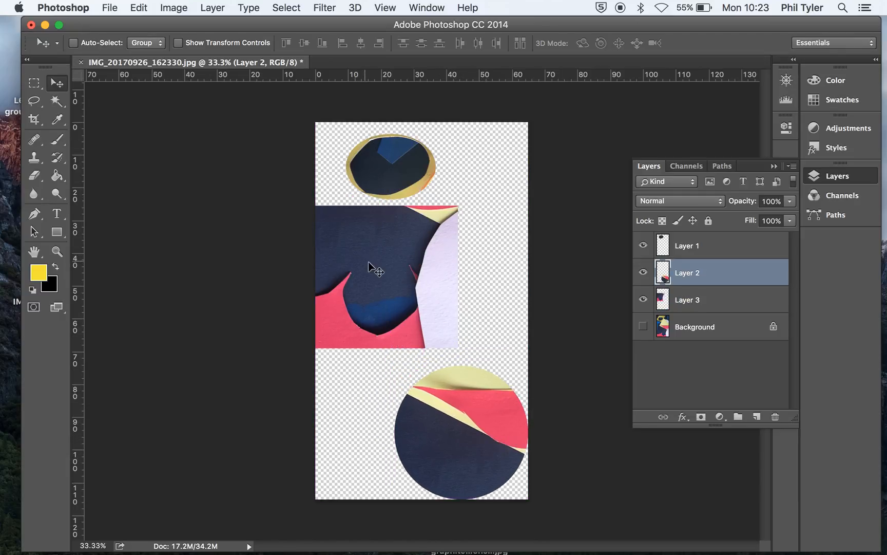
pyautogui.moveTo(389, 177); pyautogui.dragTo(377, 171)
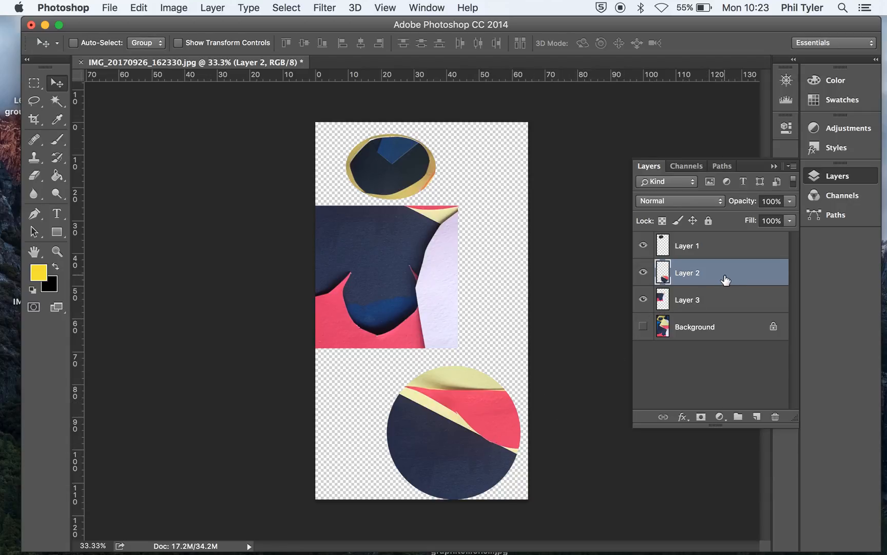
# - Rename Layer 2, which holds the round piece, as circle
pyautogui.doubleClick(690, 273)
pyautogui.doubleClick(687, 275)
pyautogui.write('circle')
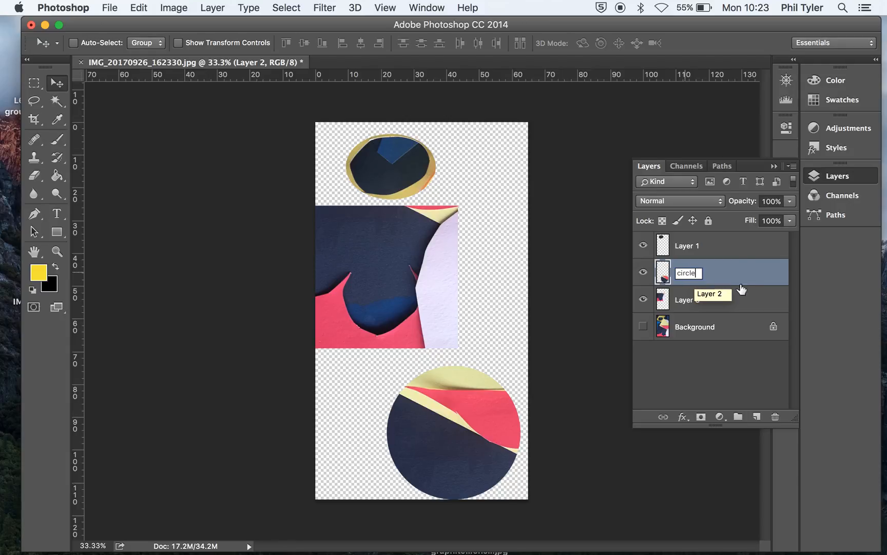
pyautogui.press('Return')
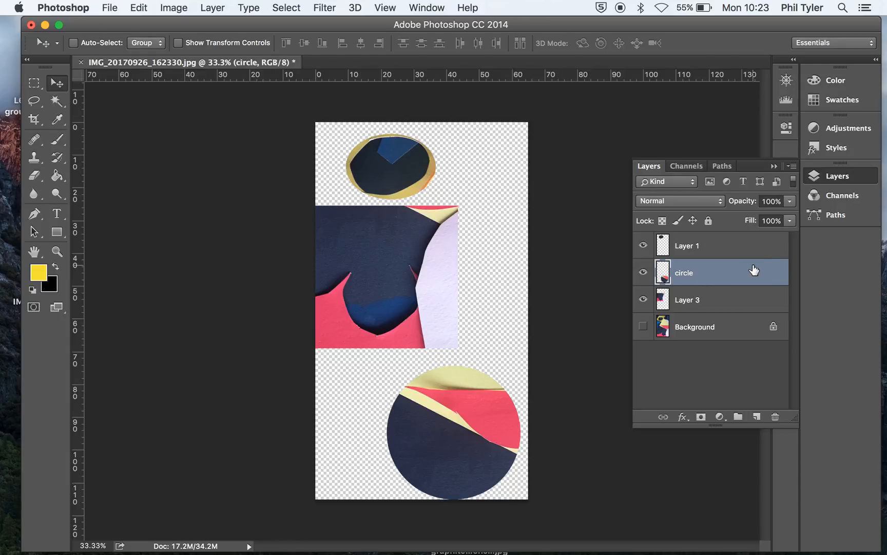
# - Rename Layer 1, which holds the oval piece, as elipse
pyautogui.click(685, 249)
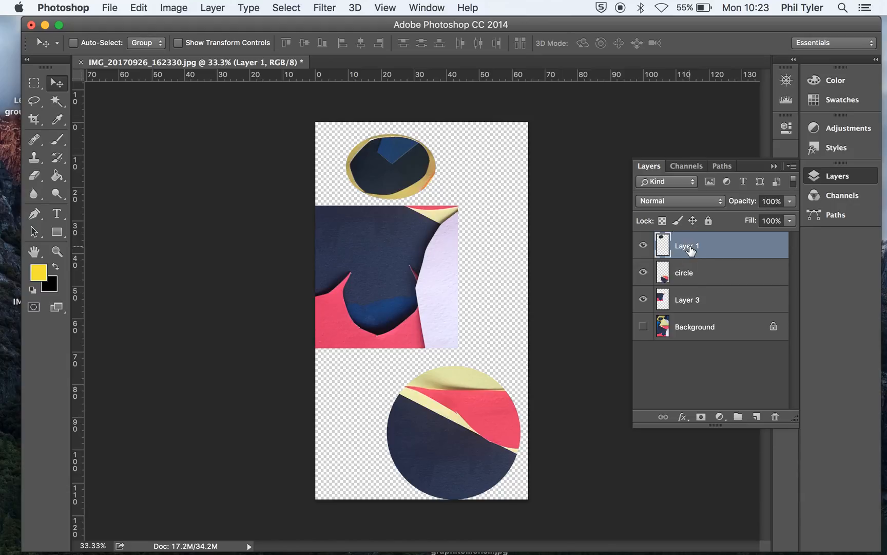
pyautogui.click(686, 248)
pyautogui.doubleClick(686, 247)
pyautogui.write('elipse')
# - Rename Layer 3, which holds the square piece, as square
pyautogui.click(689, 304)
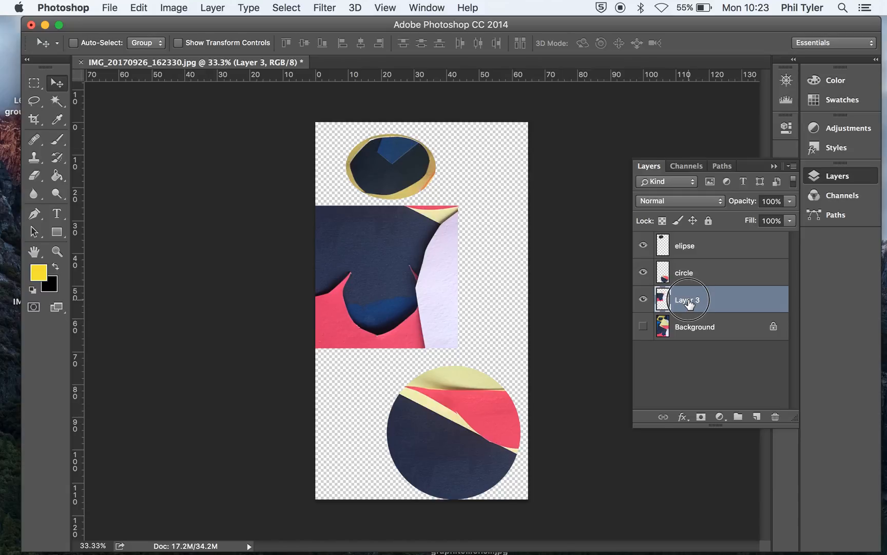
pyautogui.doubleClick(689, 301)
pyautogui.write('square')
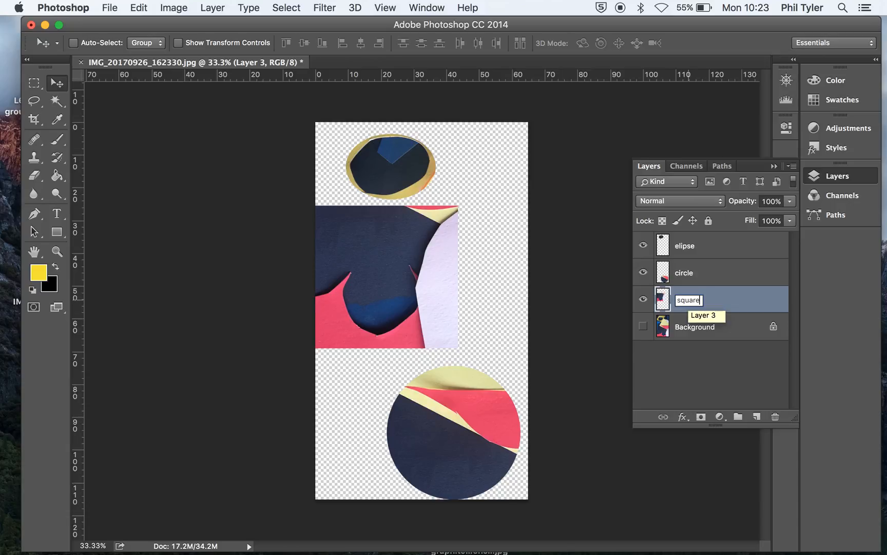
pyautogui.click(743, 363)
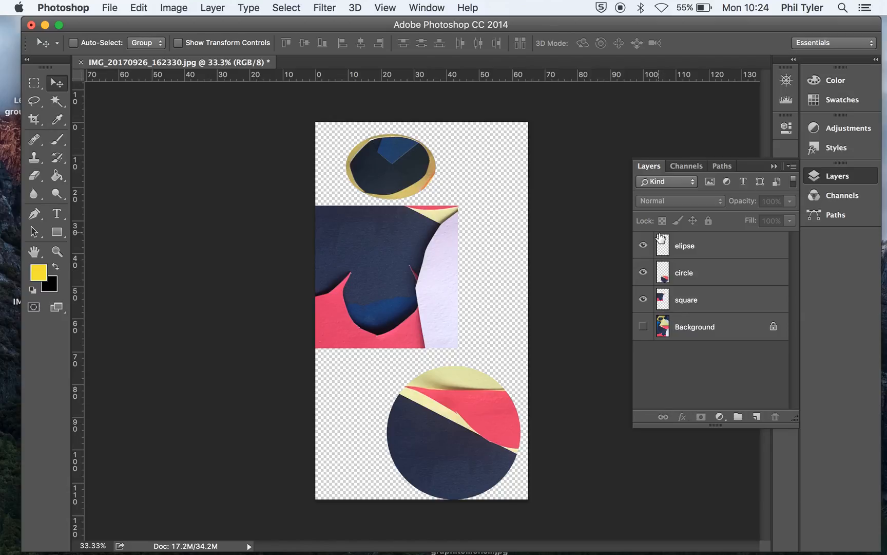
# - Show the Background and apply Levels to the elipse layer with black input 39, brighter midtones and a much lower white input
pyautogui.click(643, 326)
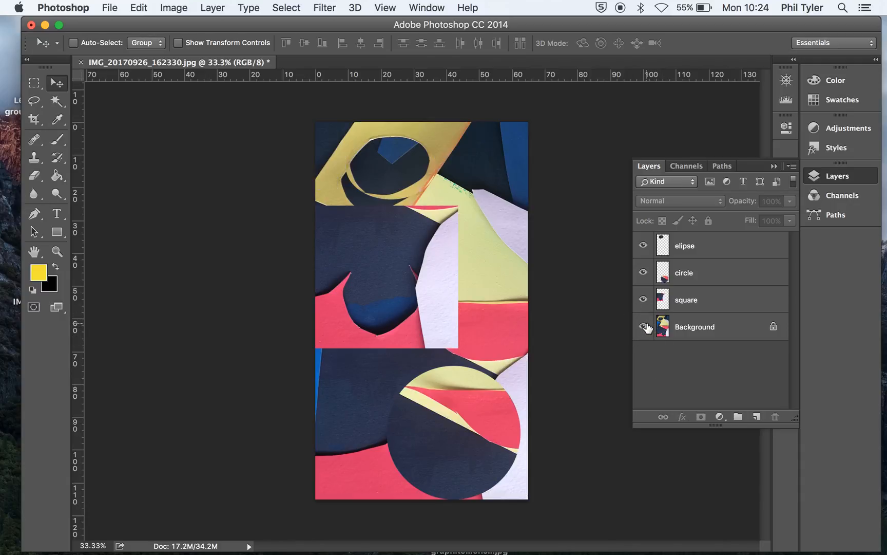
pyautogui.click(709, 245)
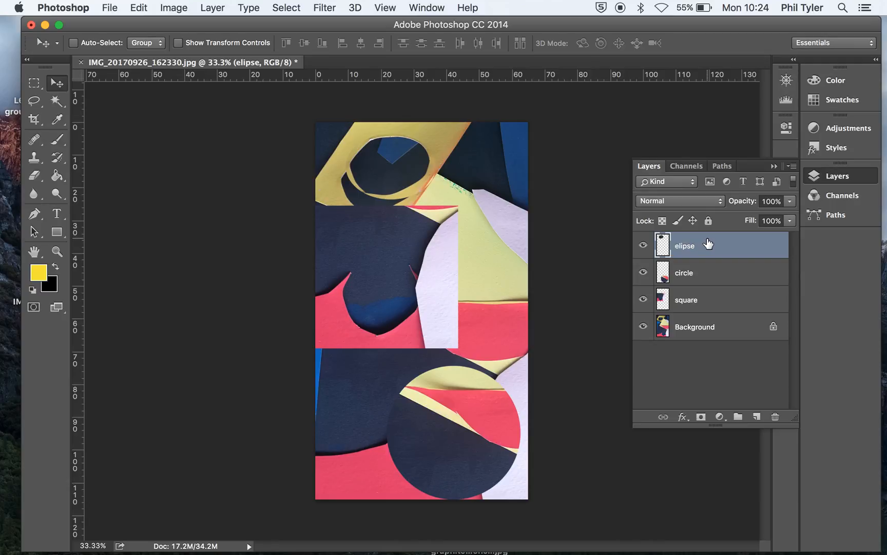
pyautogui.click(214, 8)
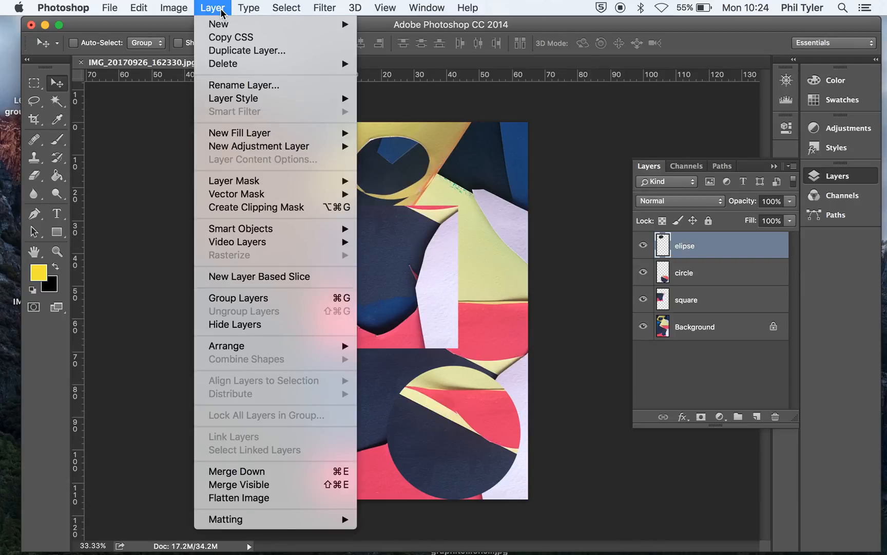
pyautogui.moveTo(184, 10)
pyautogui.moveTo(186, 50)
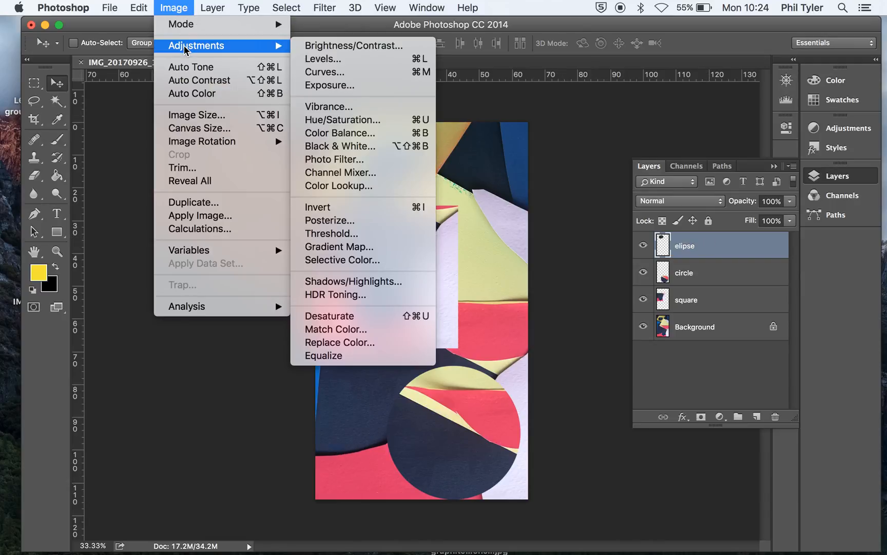
pyautogui.click(316, 60)
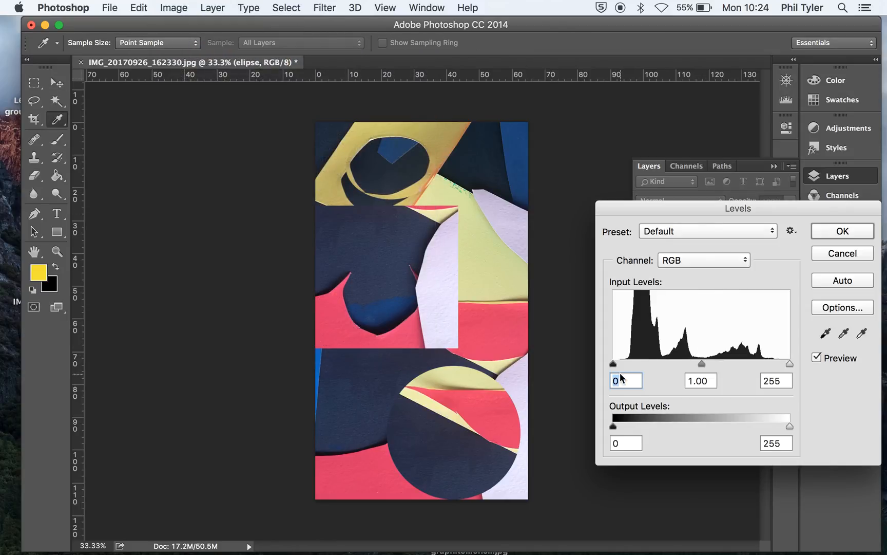
pyautogui.moveTo(613, 365); pyautogui.dragTo(640, 364)
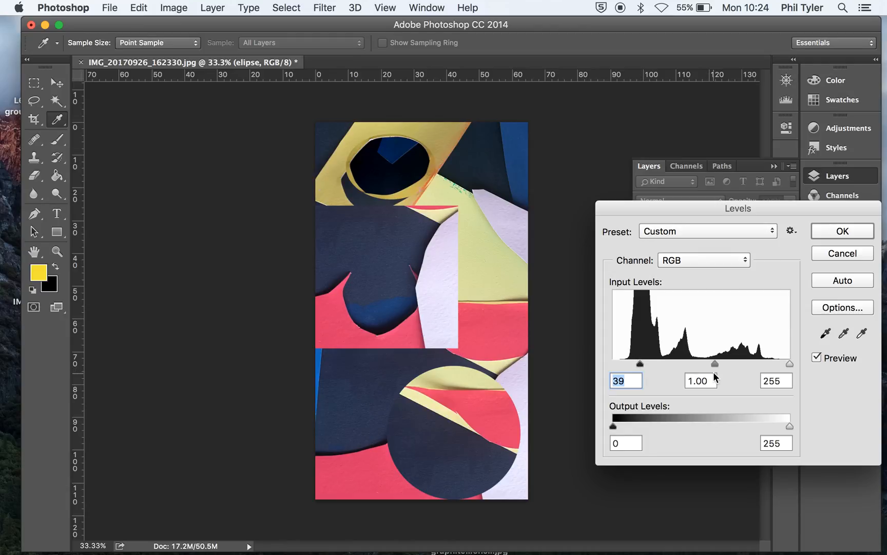
pyautogui.moveTo(714, 364); pyautogui.dragTo(653, 365)
pyautogui.moveTo(790, 364); pyautogui.dragTo(700, 364)
pyautogui.click(843, 231)
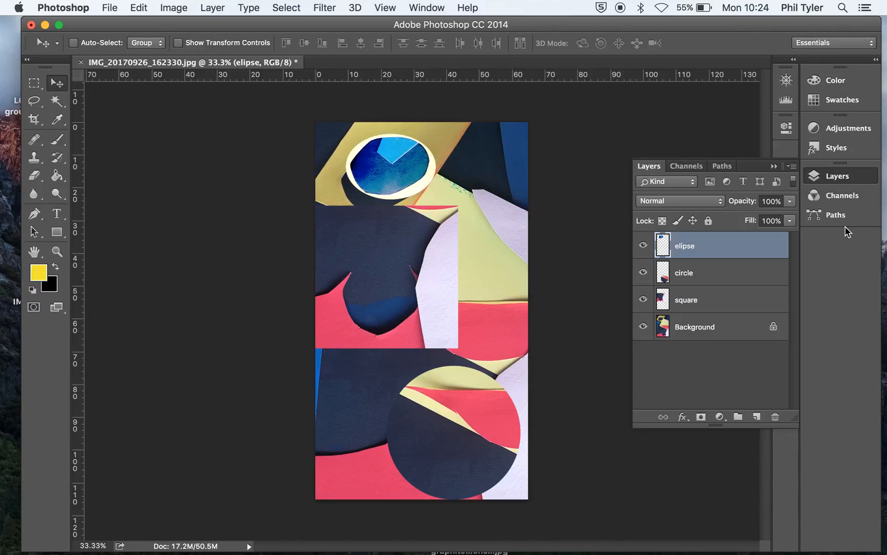
# - Invert the colours of the circle layer
pyautogui.click(737, 276)
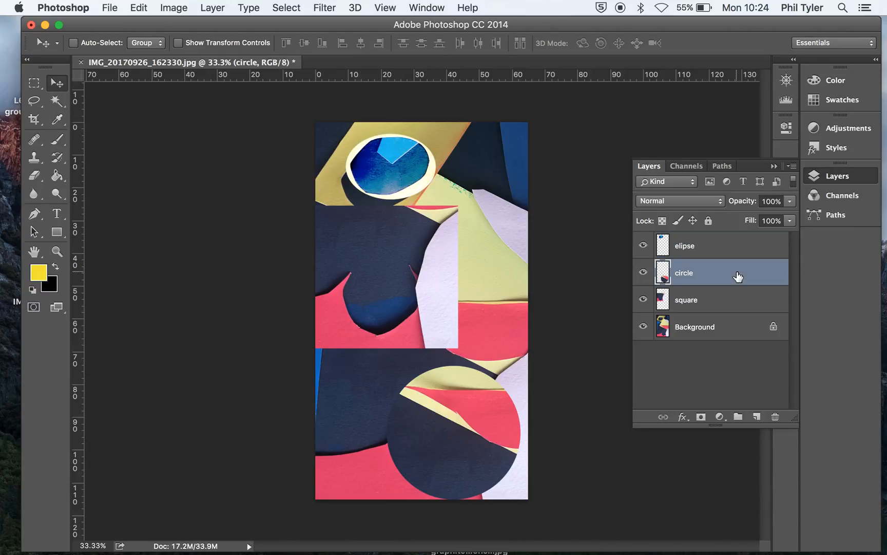
pyautogui.press('super+i')
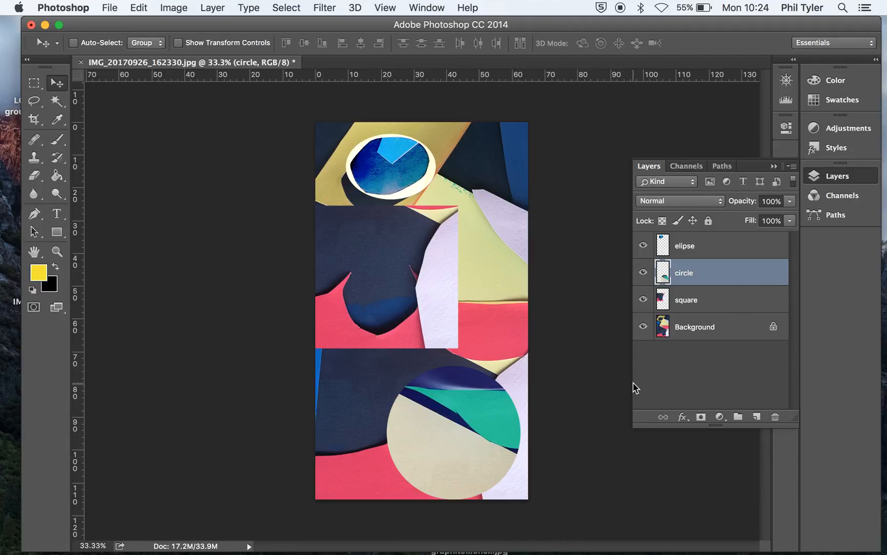
# - Free-transform the square layer into a strip spanning the canvas width, at 148.99% width and 73.60% height, and apply it
pyautogui.click(715, 299)
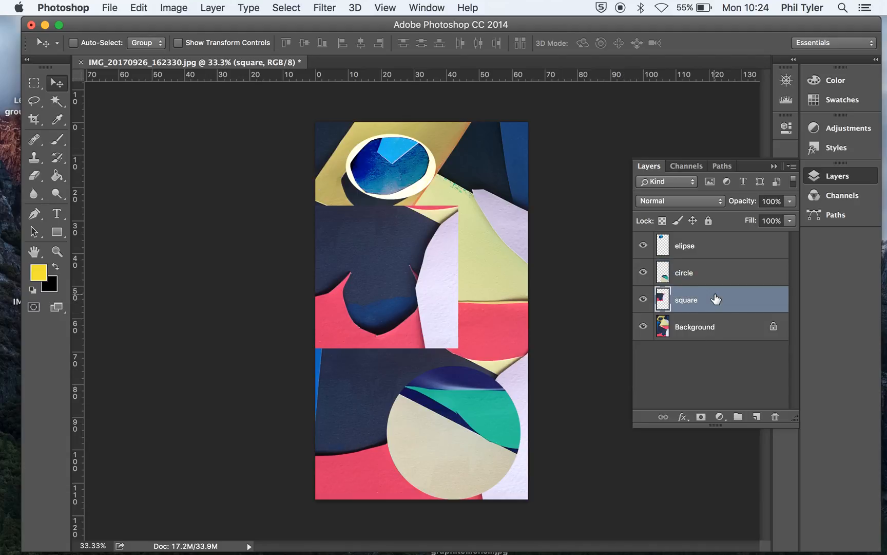
pyautogui.press('super+t')
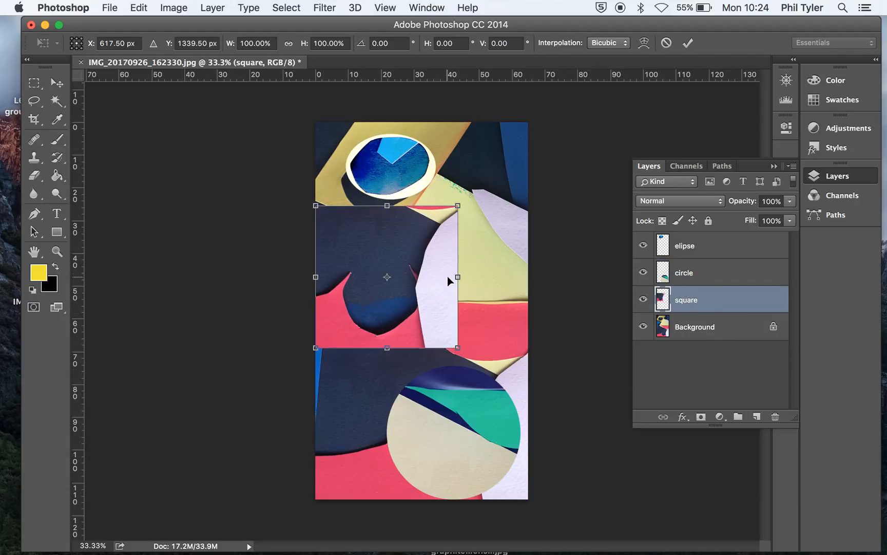
pyautogui.moveTo(458, 277); pyautogui.dragTo(528, 277)
pyautogui.moveTo(422, 205); pyautogui.dragTo(422, 245)
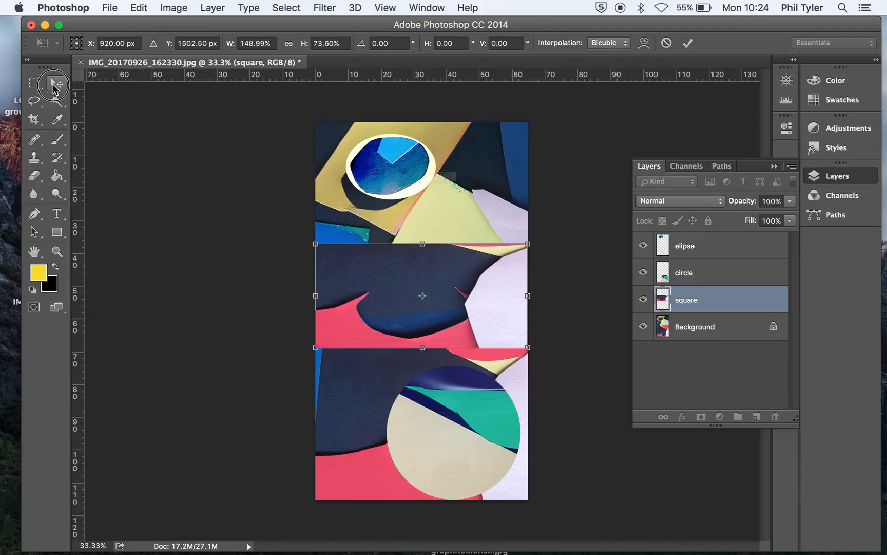
pyautogui.click(57, 83)
pyautogui.click(565, 212)
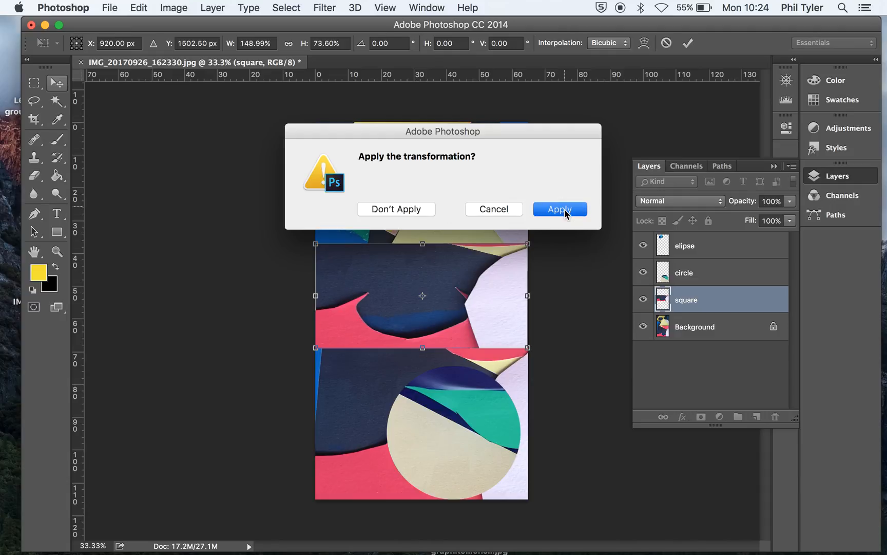
# - Apply Hue/Saturation to the square layer with a hue of +180 and a strongly increased saturation
pyautogui.press('super+u')
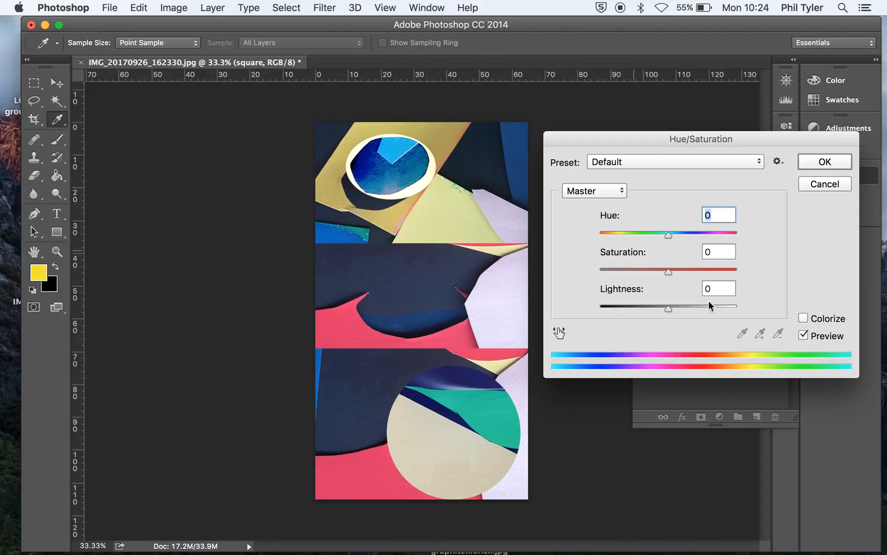
pyautogui.moveTo(669, 236); pyautogui.dragTo(740, 240)
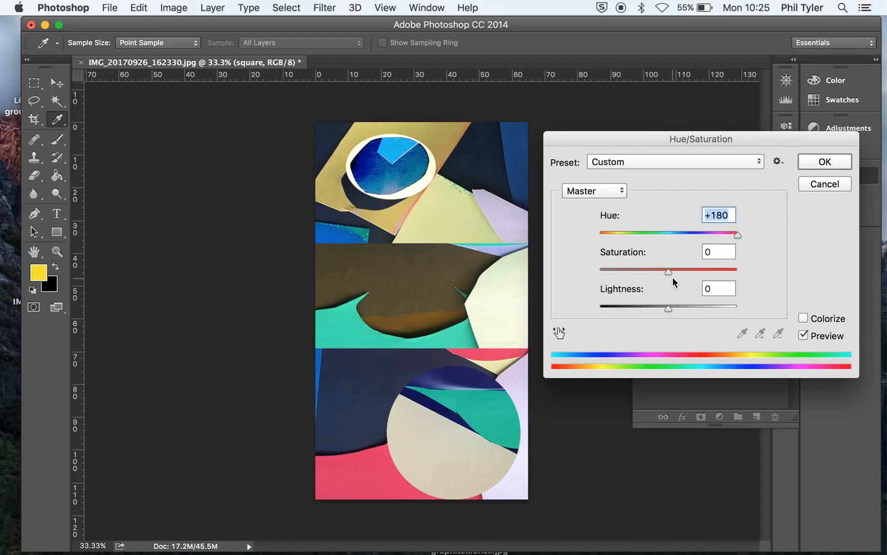
pyautogui.moveTo(669, 275); pyautogui.dragTo(719, 276)
pyautogui.click(821, 164)
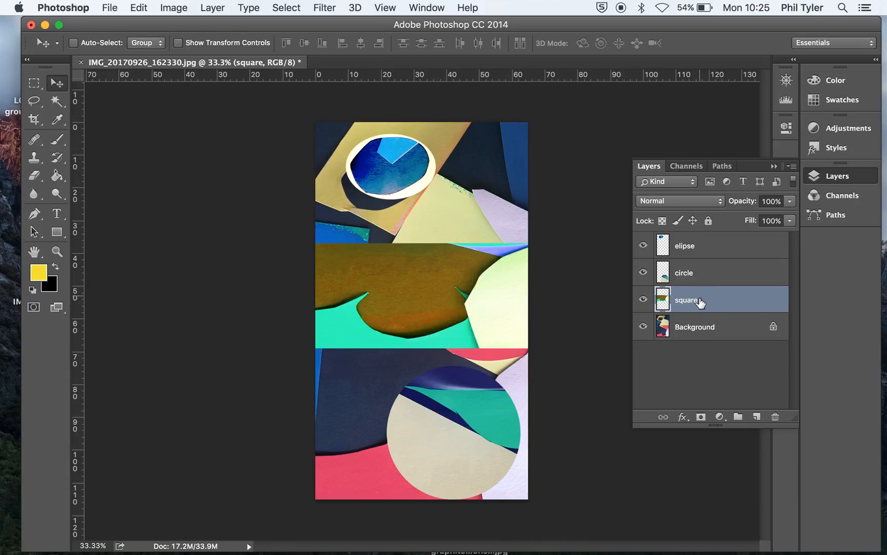
# - Place the square layer above the circle layer and move its strip up so it passes behind the oval
pyautogui.moveTo(700, 305); pyautogui.dragTo(701, 248)
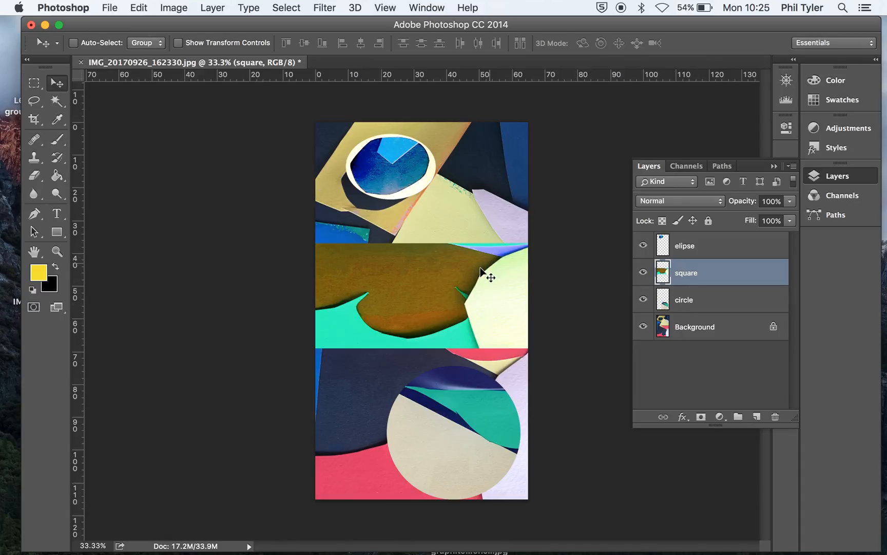
pyautogui.moveTo(382, 289); pyautogui.dragTo(409, 206)
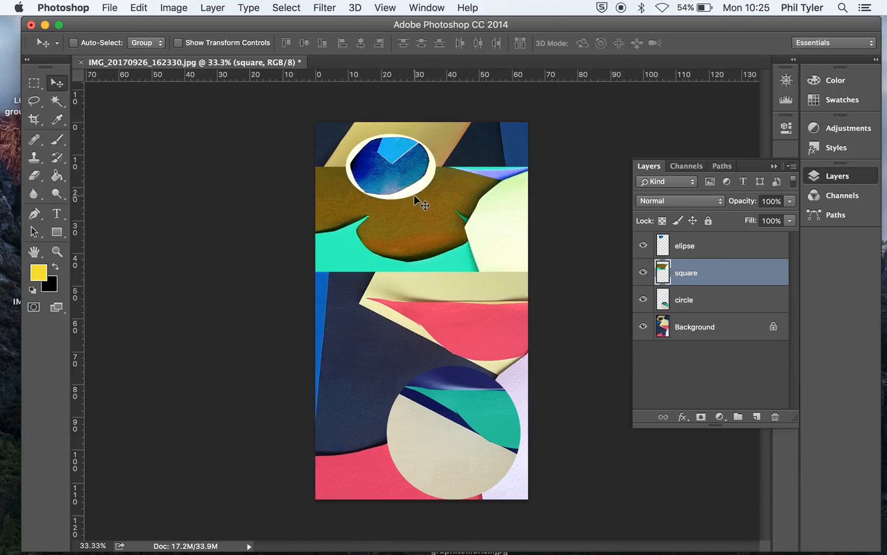
# - Bring the circle layer to the top of the layer stack and move the circle up to overlap the strip
pyautogui.moveTo(719, 275); pyautogui.dragTo(693, 237)
pyautogui.moveTo(694, 302); pyautogui.dragTo(697, 236)
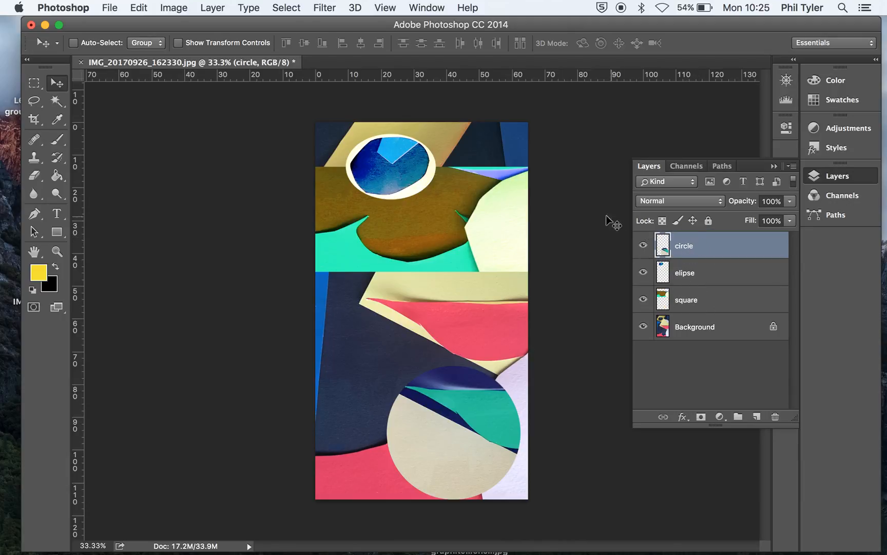
pyautogui.moveTo(473, 465); pyautogui.dragTo(473, 316)
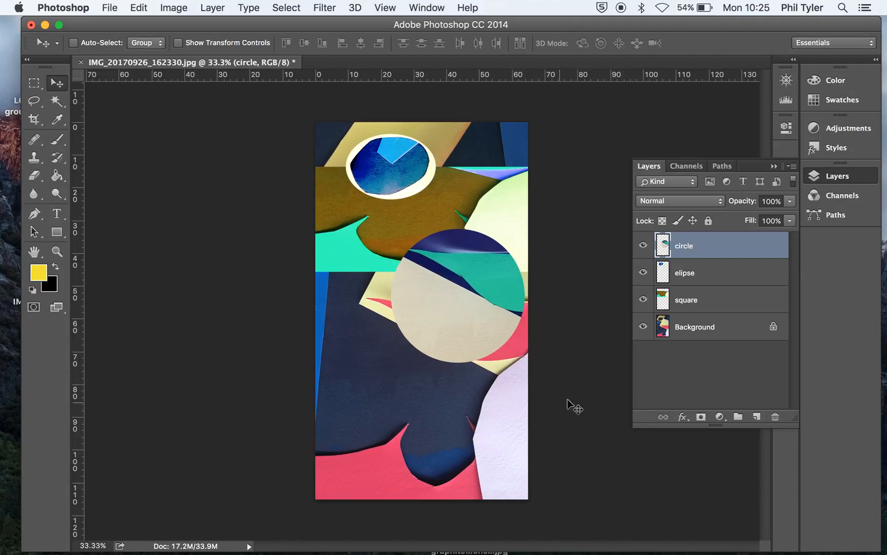
# - Copy the entire Background onto a new layer and move that layer to the top of the stack
pyautogui.doubleClick(711, 331)
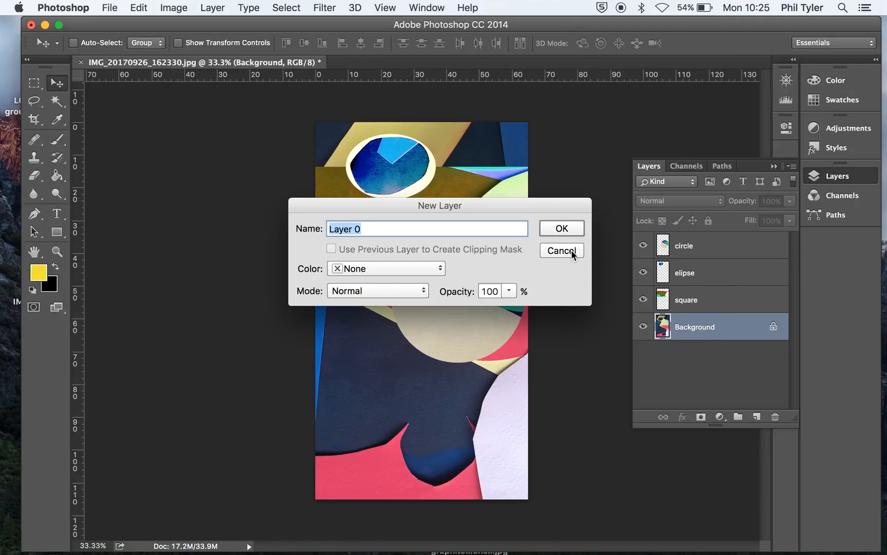
pyautogui.click(571, 250)
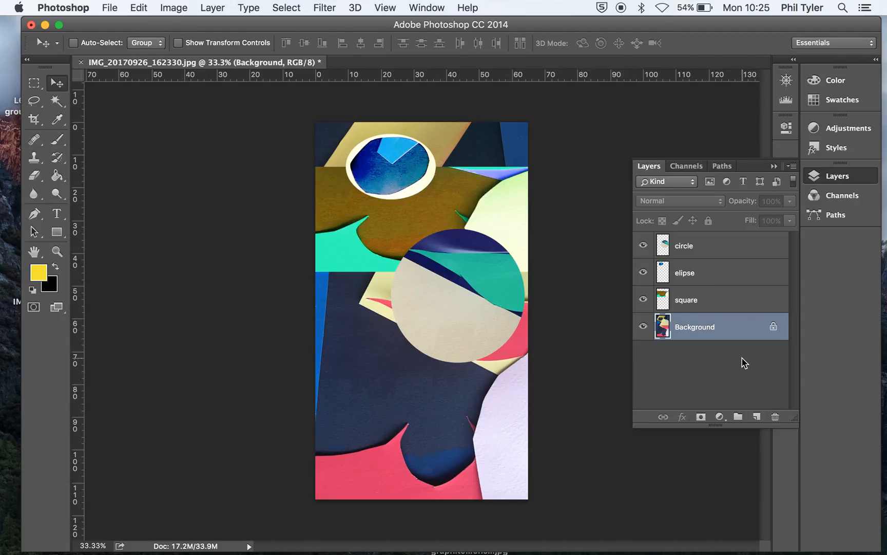
pyautogui.press('super+a')
pyautogui.press('super+c')
pyautogui.press('super+v')
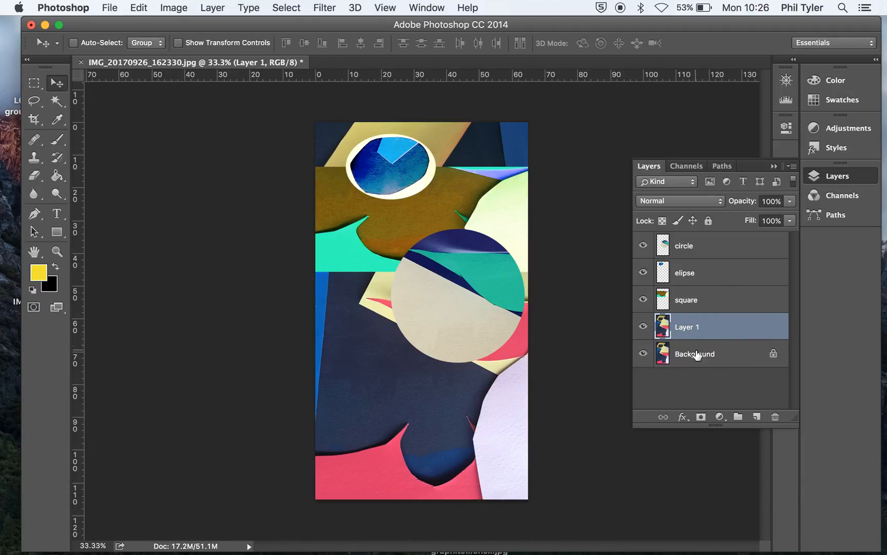
pyautogui.click(717, 322)
pyautogui.moveTo(717, 324); pyautogui.dragTo(718, 234)
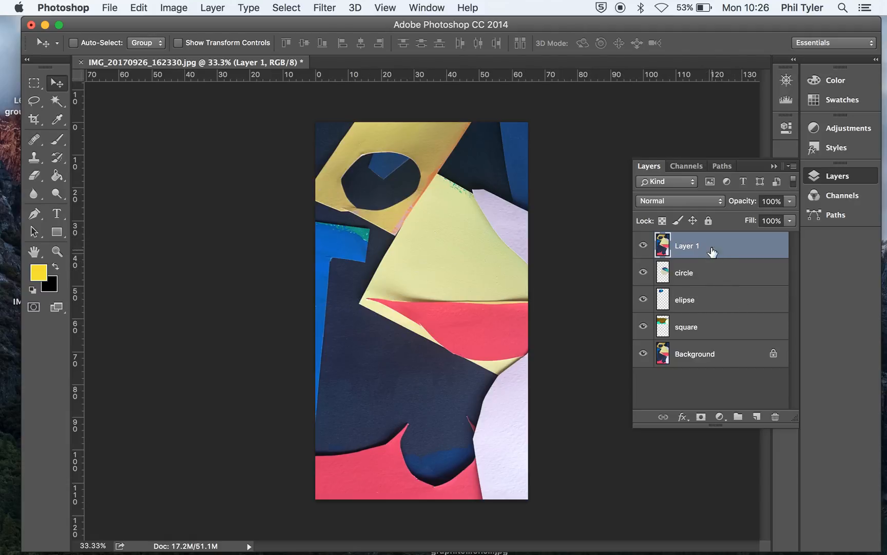
# - Lower the opacity of the full-image copy, Layer 1, to 39% and check the blend with the Background hidden and shown
pyautogui.click(709, 276)
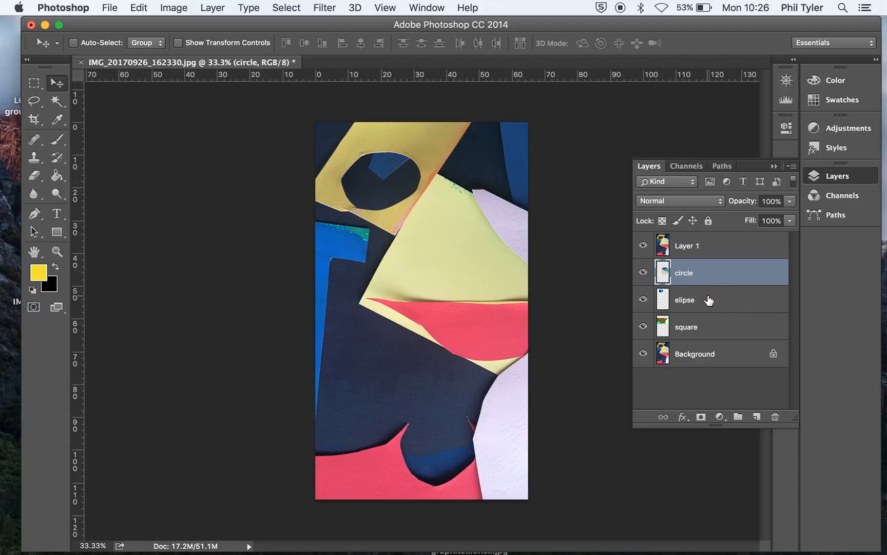
pyautogui.click(709, 301)
pyautogui.click(720, 243)
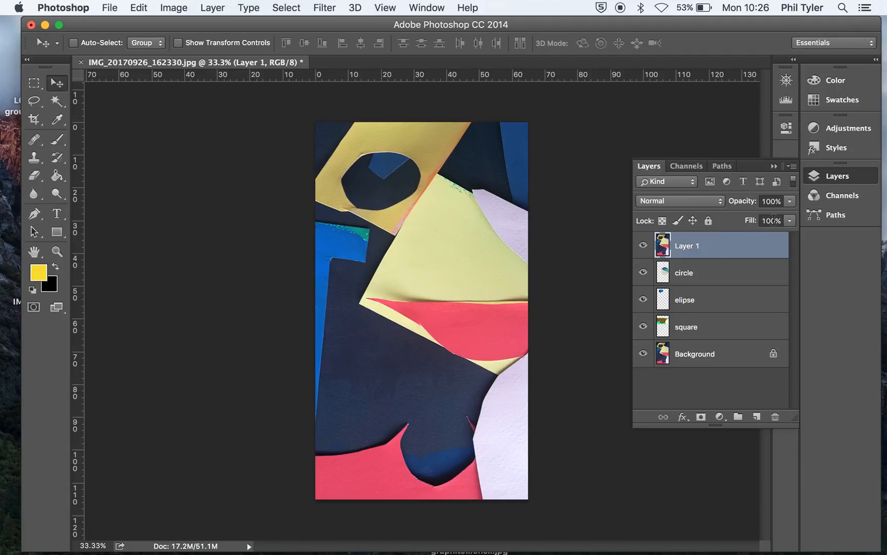
pyautogui.click(790, 201)
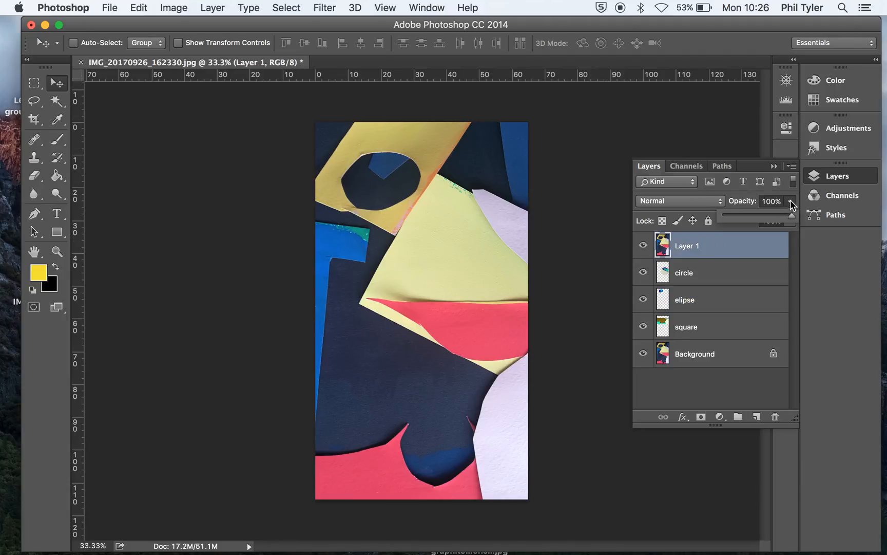
pyautogui.moveTo(794, 217); pyautogui.dragTo(751, 226)
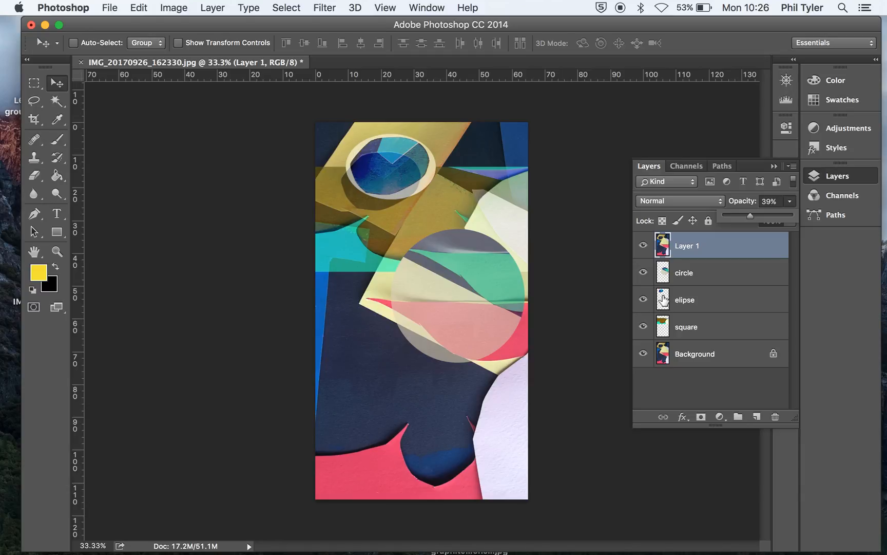
pyautogui.click(638, 352)
pyautogui.click(641, 354)
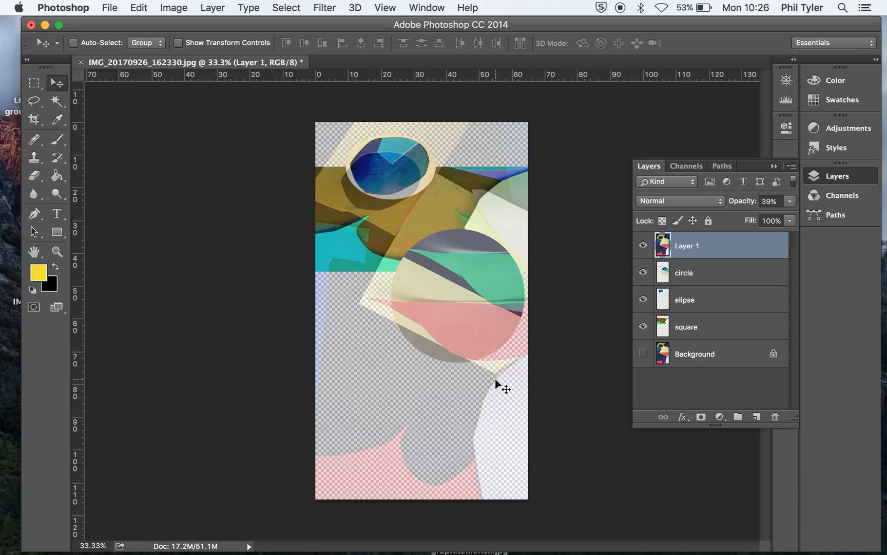
pyautogui.click(643, 354)
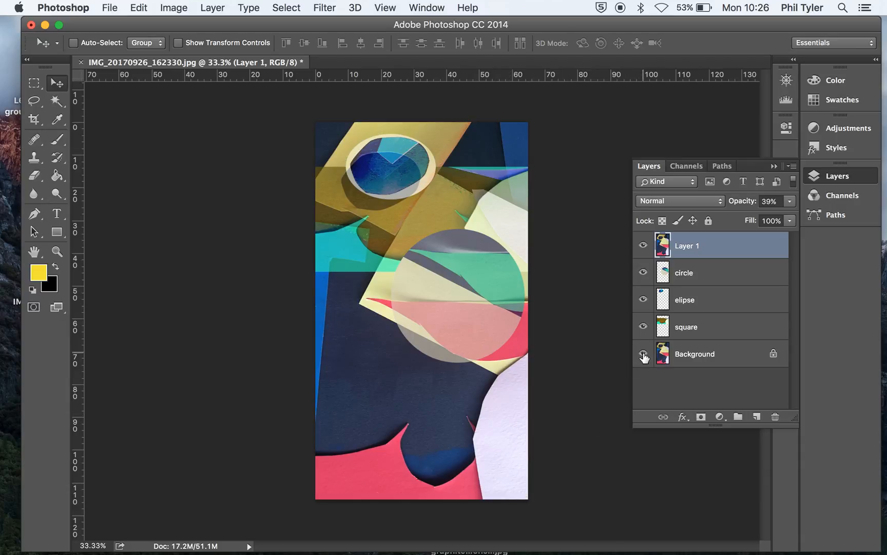